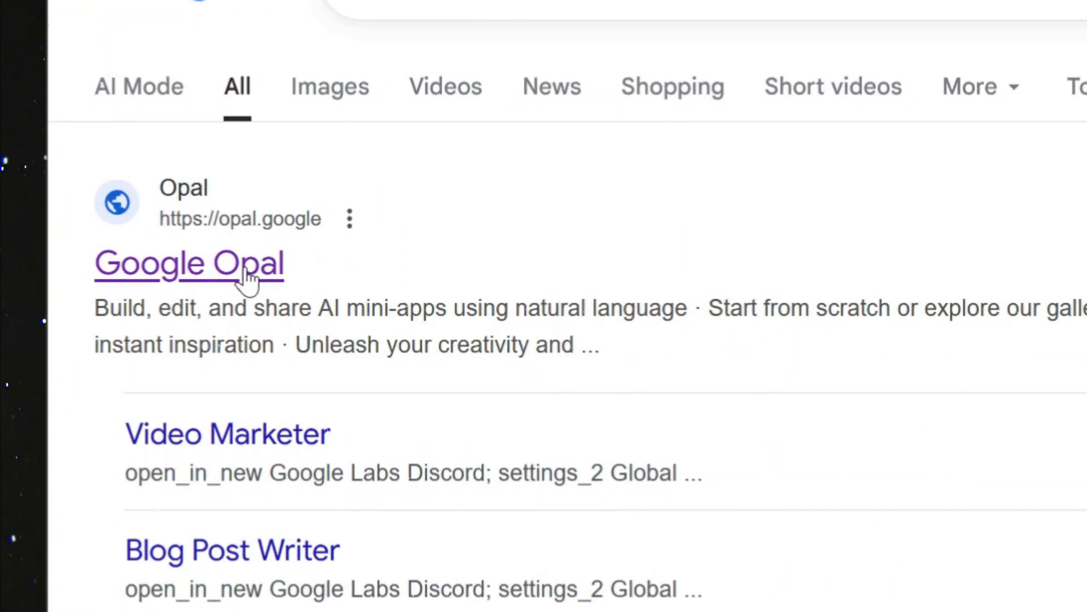
Step: Open the Google Opal website from the search results and sign in with the existing Google account
{"action": "left_click", "coordinate": [246, 272]}
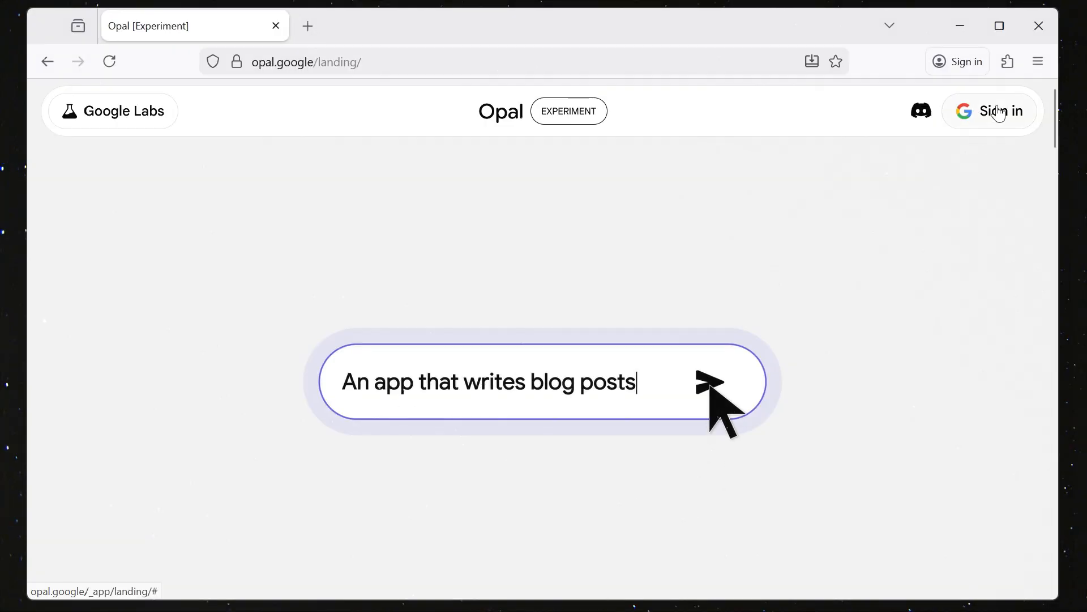
{"action": "left_click", "coordinate": [998, 113]}
{"action": "left_click", "coordinate": [698, 249]}
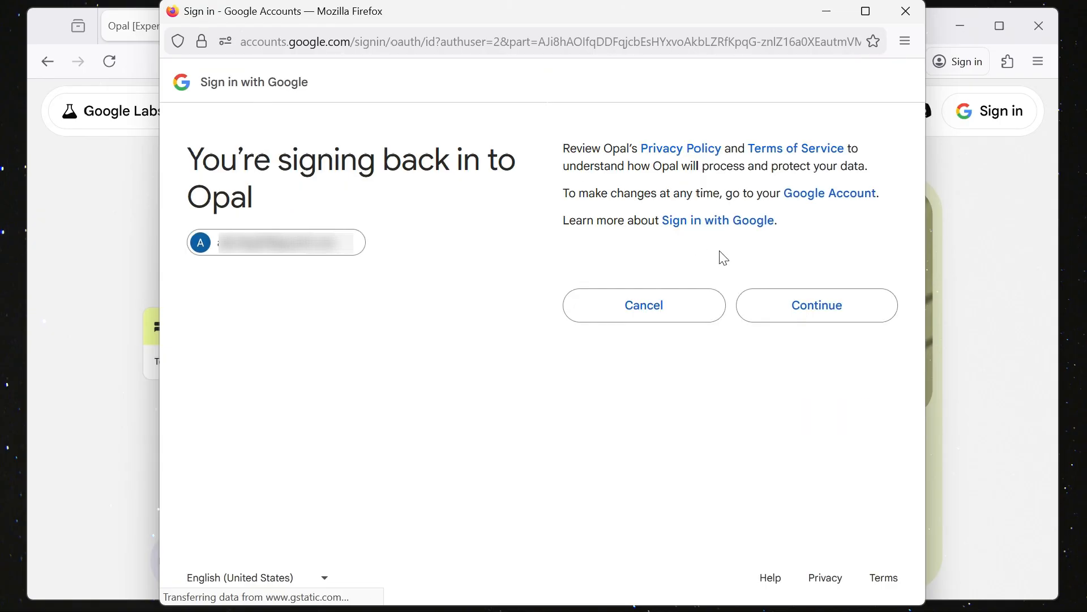
{"action": "left_click", "coordinate": [768, 305]}
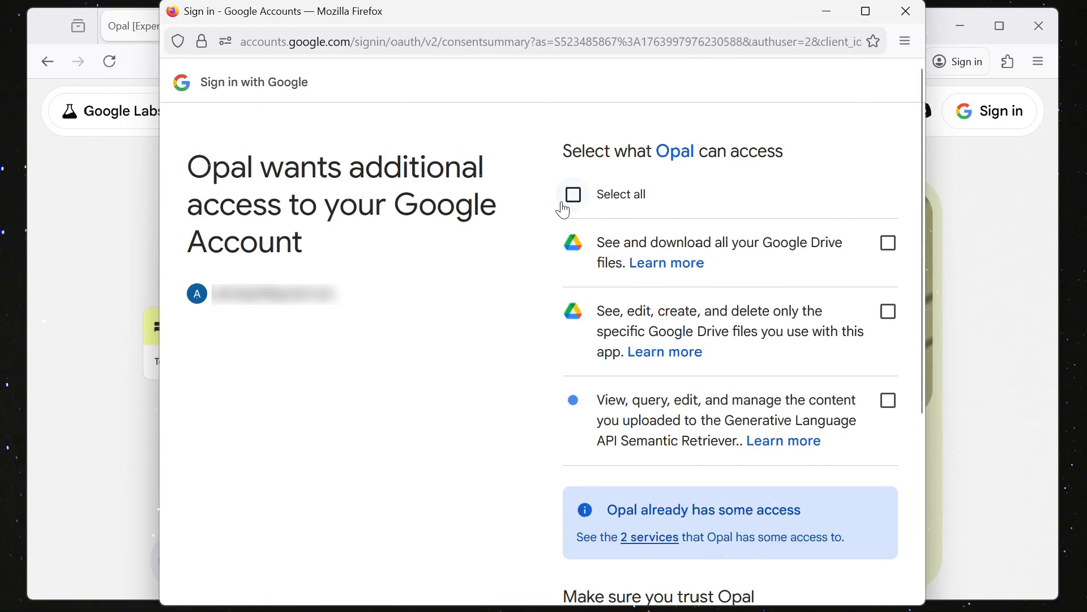
Step: Grant Opal all of the requested Google account permissions and continue
{"action": "left_click", "coordinate": [564, 205]}
{"action": "scroll", "coordinate": [825, 146], "scroll_direction": "down", "scroll_amount": 5}
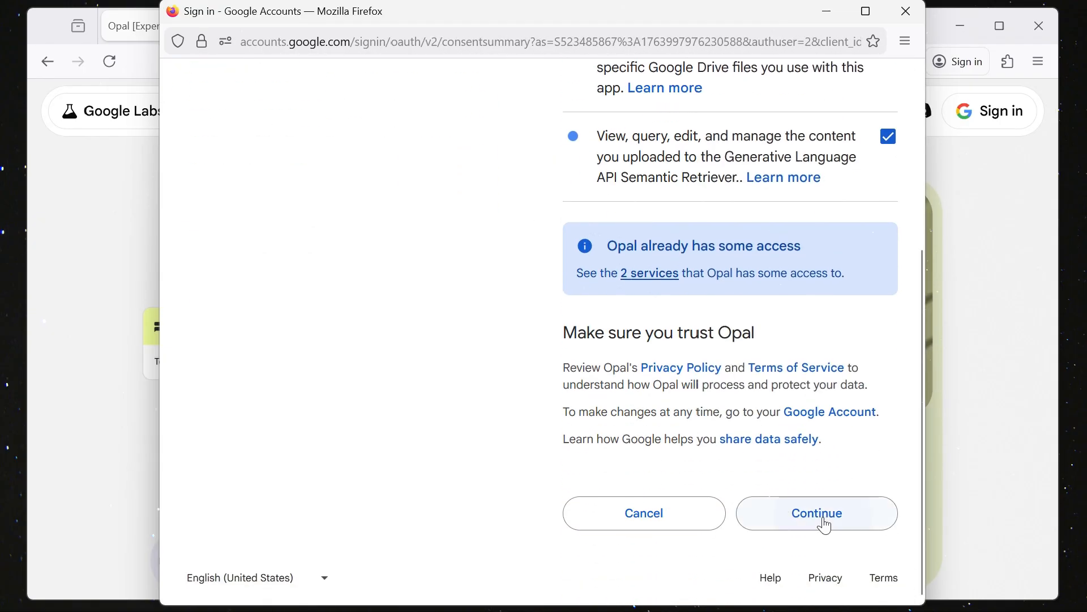
{"action": "left_click", "coordinate": [824, 521]}
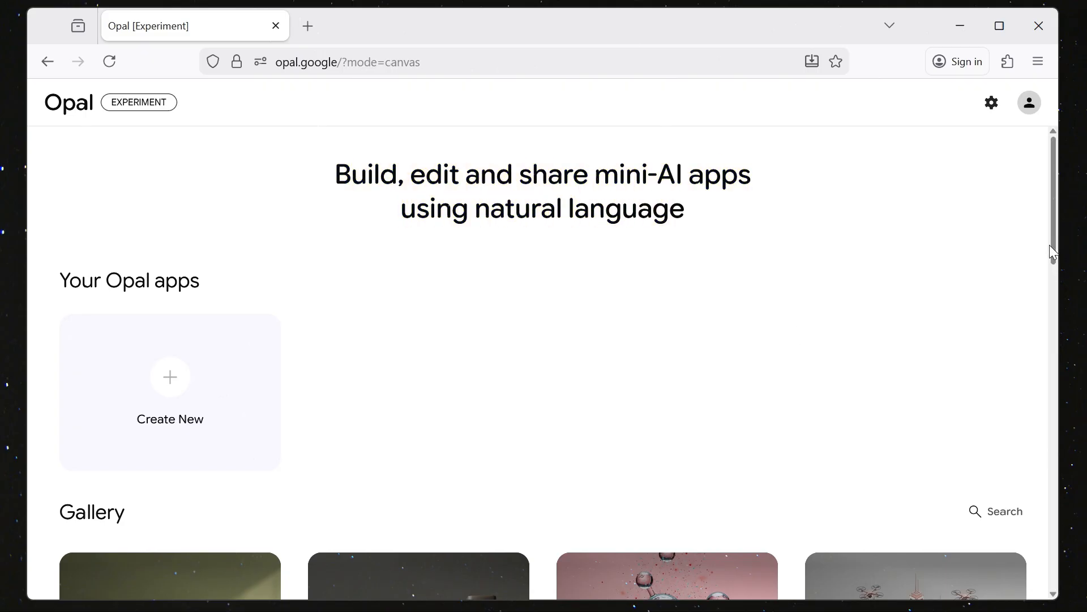
Step: Create a new blank Opal app
{"action": "scroll", "coordinate": [1051, 249], "scroll_direction": "down", "scroll_amount": 2}
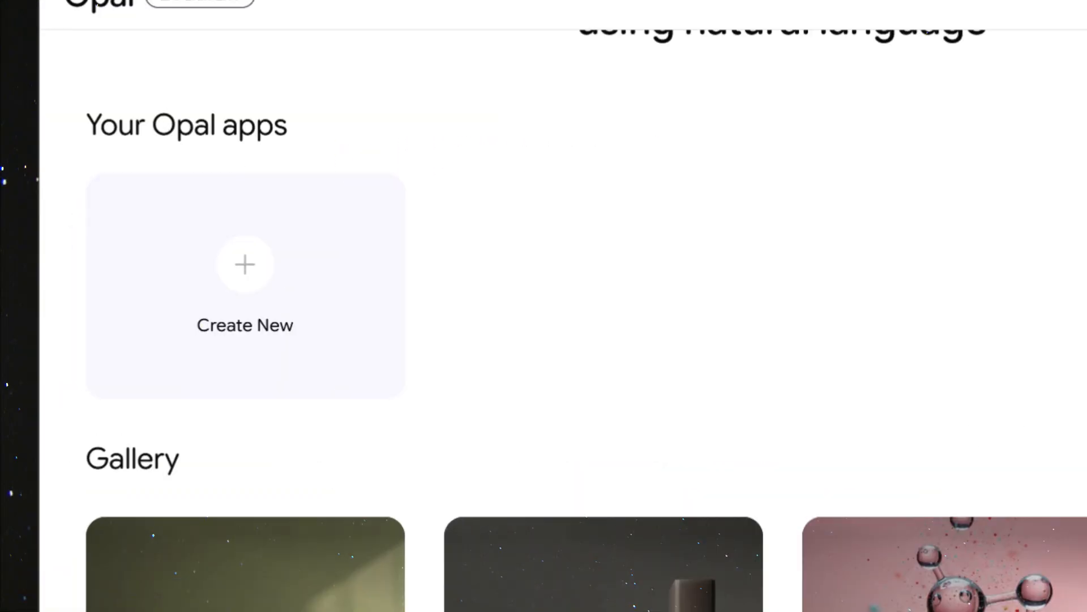
{"action": "scroll", "coordinate": [1049, 271], "scroll_direction": "down", "scroll_amount": 5}
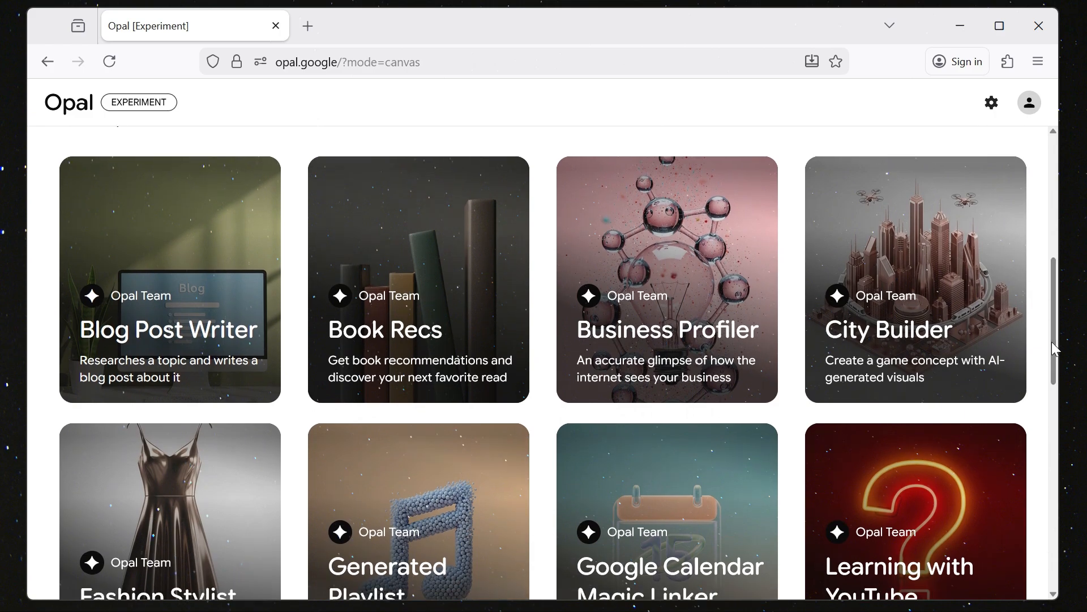
{"action": "left_click_drag", "start_coordinate": [1054, 349], "coordinate": [1056, 294]}
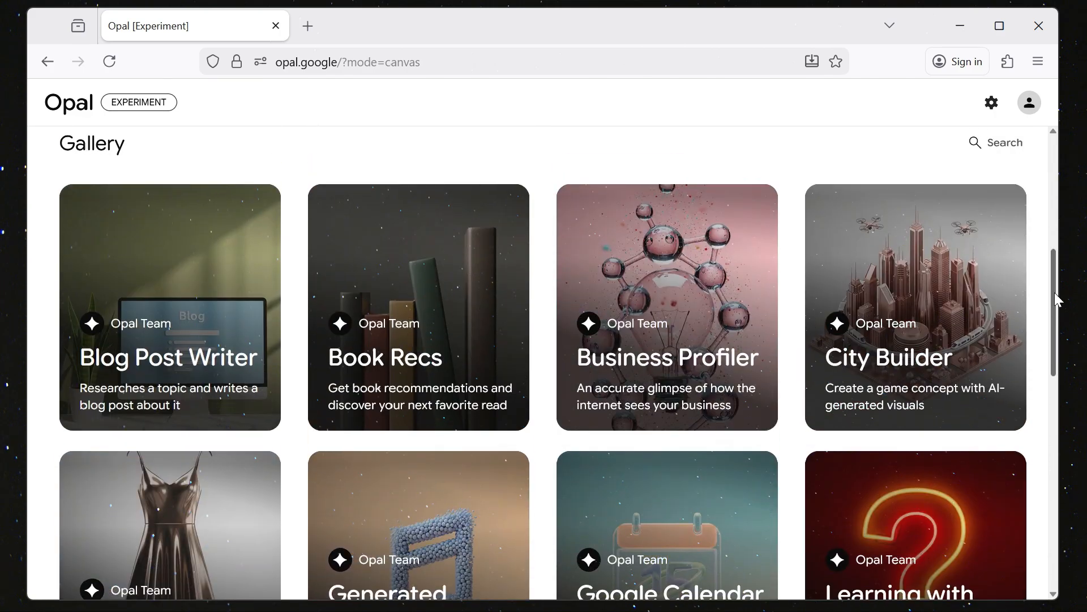
{"action": "scroll", "coordinate": [1018, 222], "scroll_direction": "up", "scroll_amount": 5}
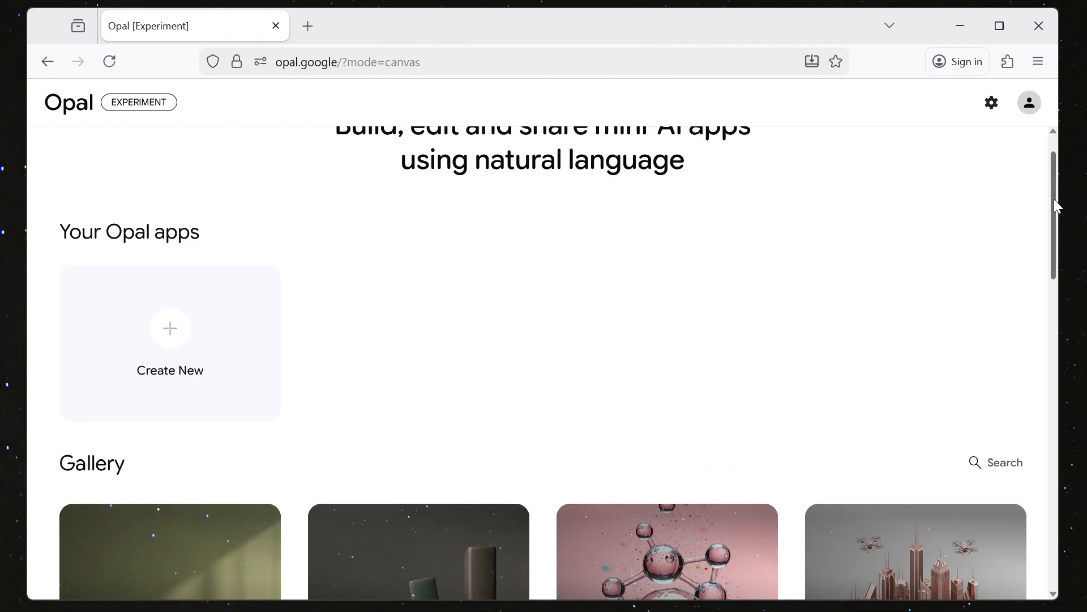
{"action": "scroll", "coordinate": [997, 218], "scroll_direction": "up", "scroll_amount": 1}
{"action": "left_click", "coordinate": [163, 400]}
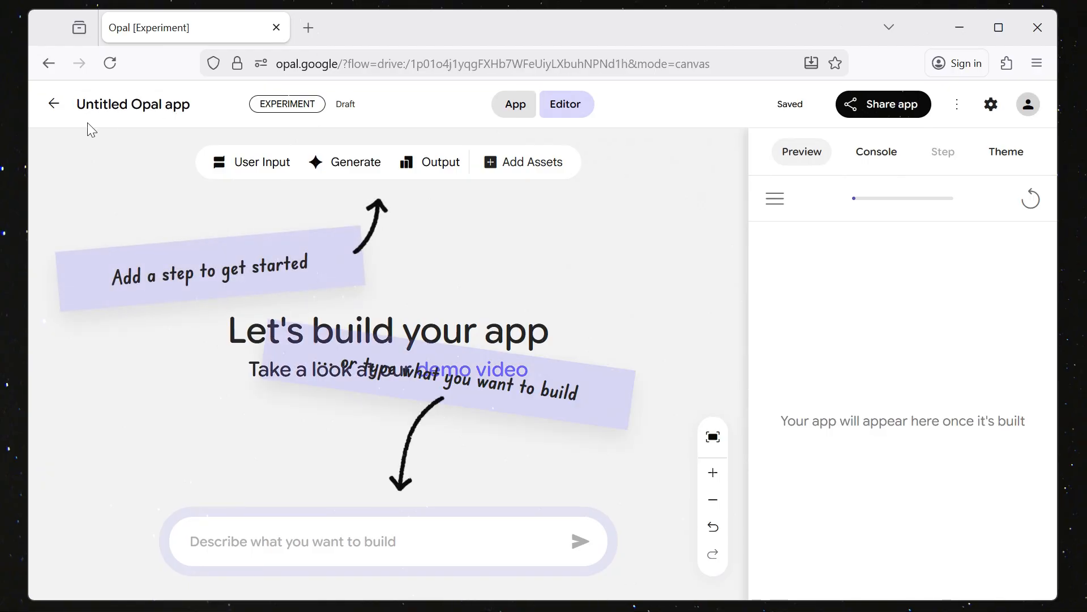
Step: Examine the new app's title, preview, console, step view and theme editor without changing anything
{"action": "left_click_drag", "start_coordinate": [79, 105], "coordinate": [197, 105]}
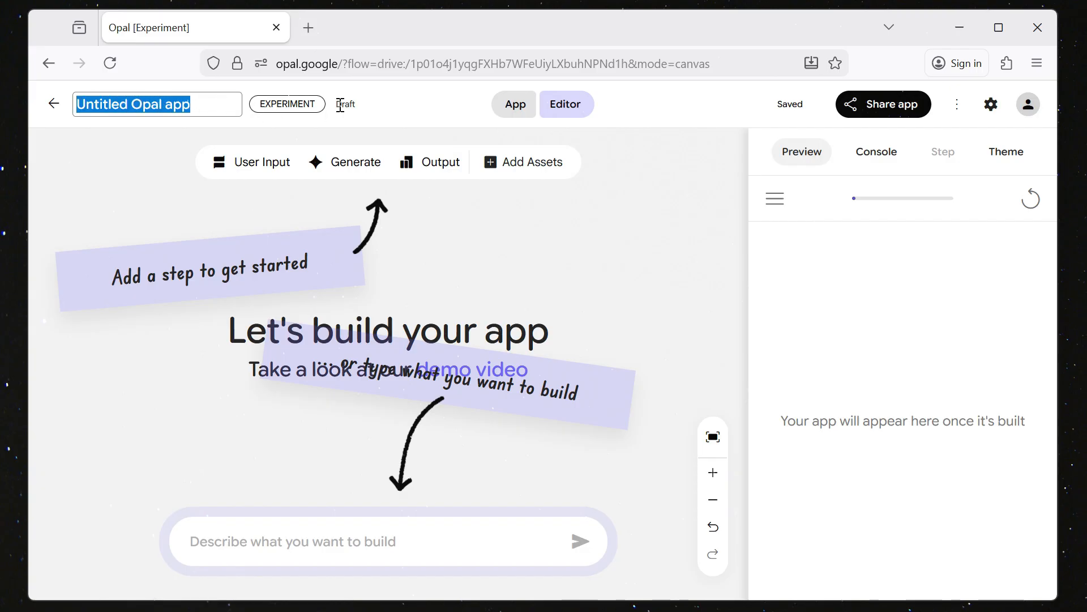
{"action": "left_click_drag", "start_coordinate": [352, 105], "coordinate": [345, 104]}
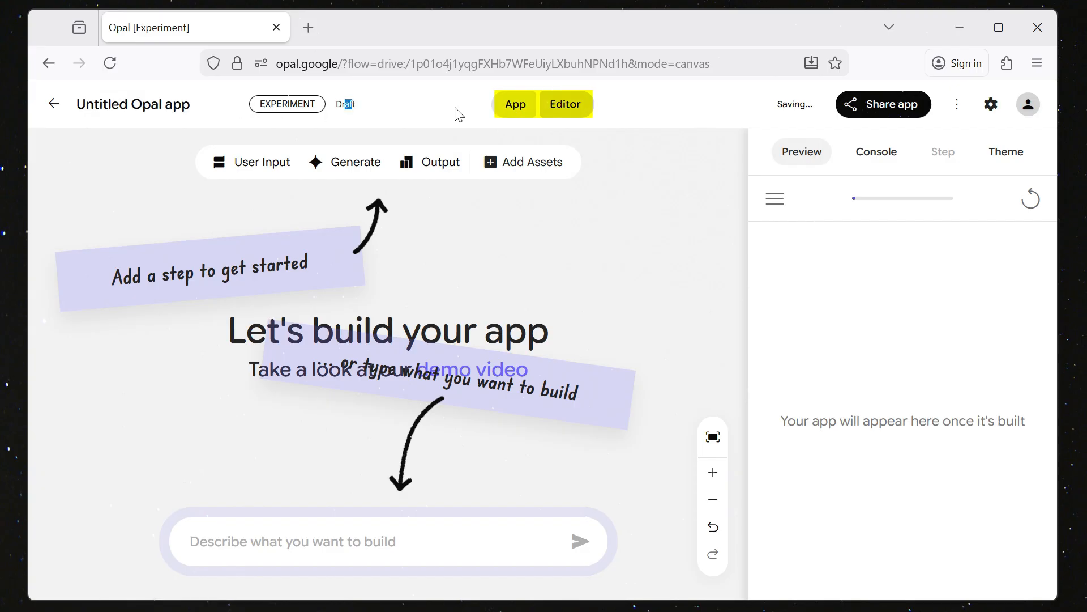
{"action": "left_click", "coordinate": [477, 106]}
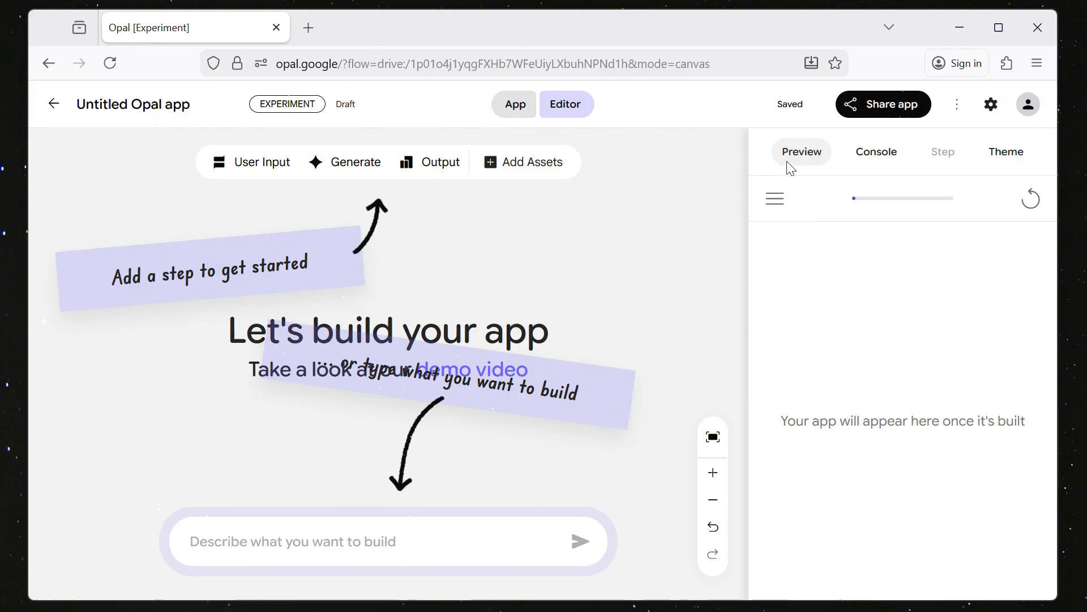
{"action": "left_click", "coordinate": [817, 161]}
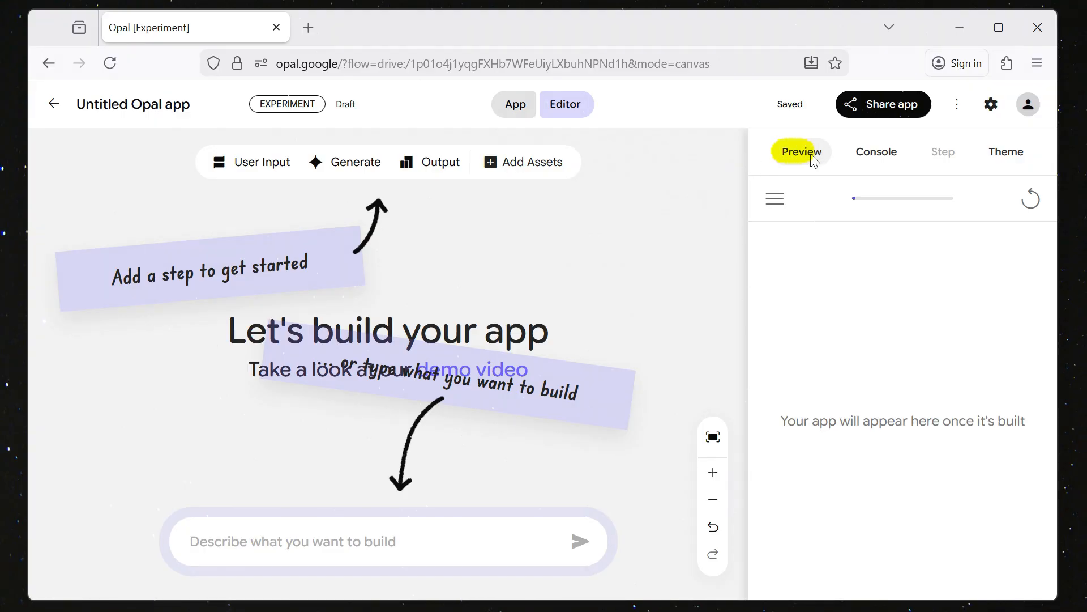
{"action": "left_click", "coordinate": [878, 160]}
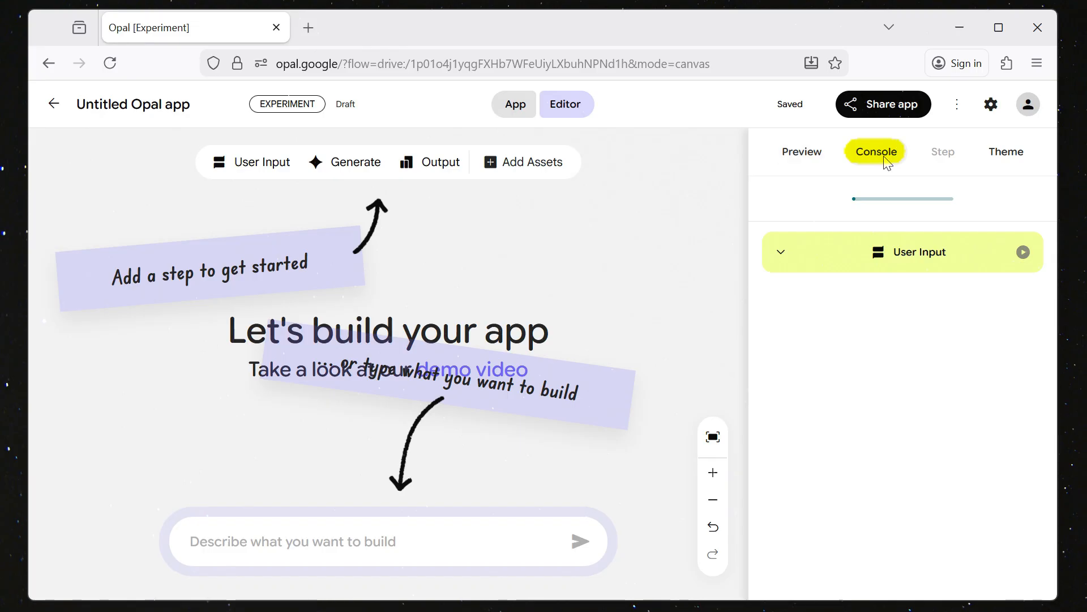
{"action": "left_click", "coordinate": [943, 159]}
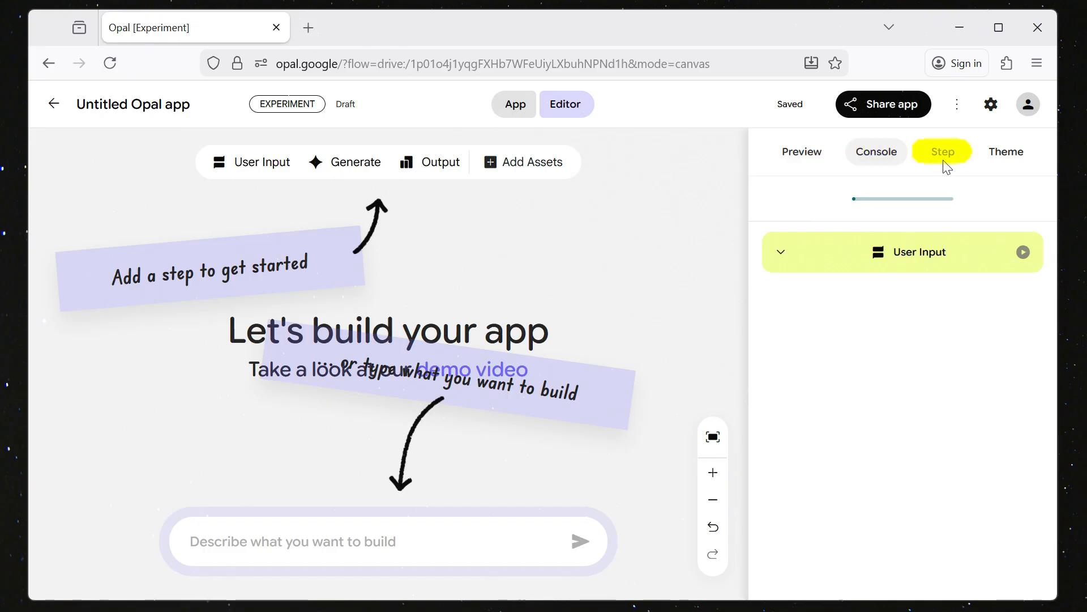
{"action": "left_click", "coordinate": [1004, 154]}
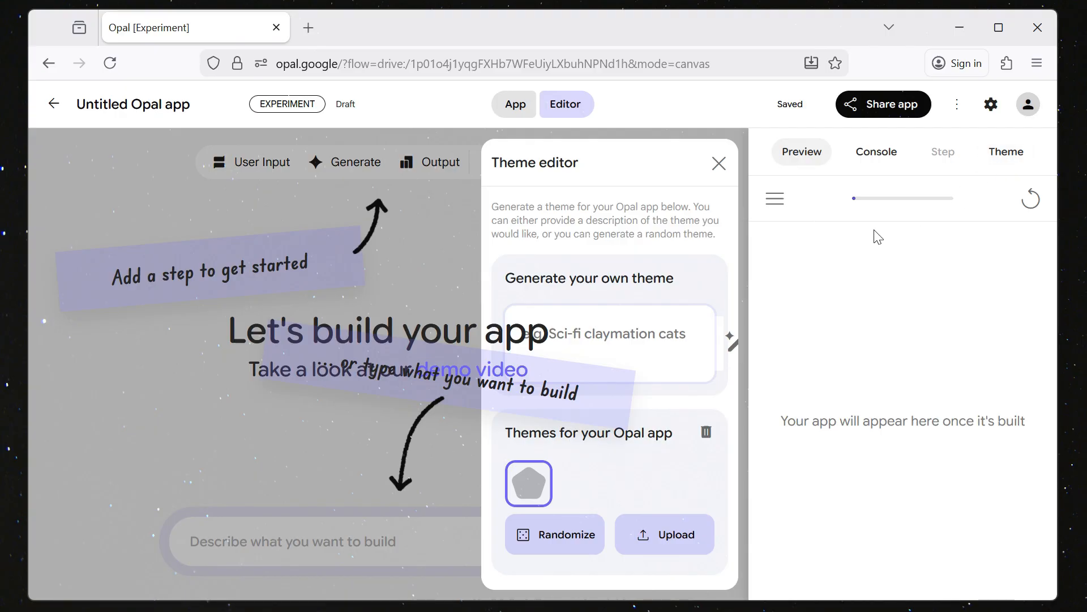
{"action": "left_click", "coordinate": [720, 163]}
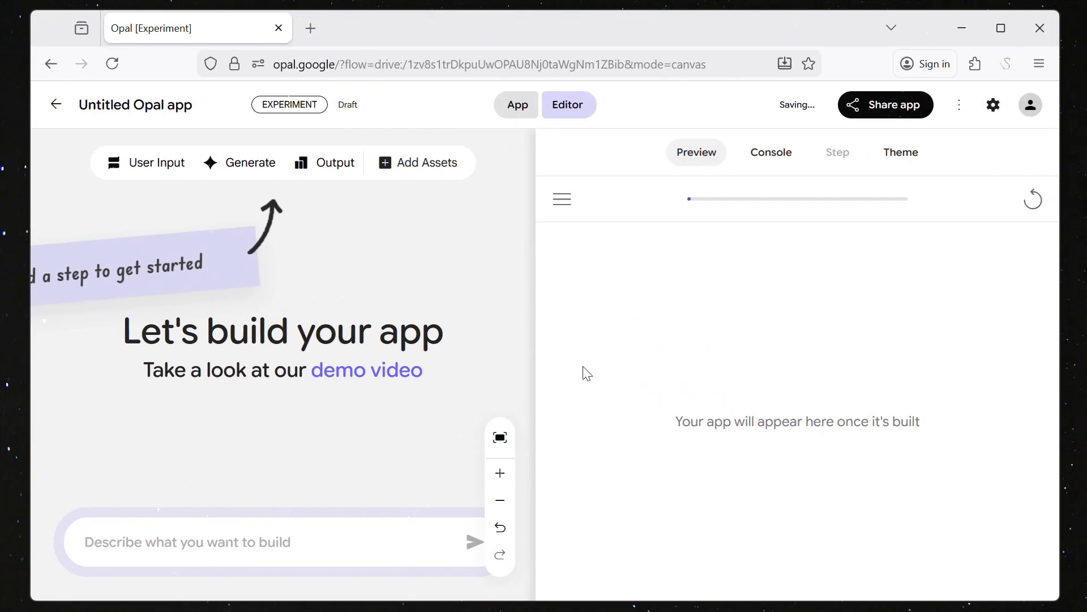
Step: Rename the untitled app as "Answer Genie"
{"action": "double_click", "coordinate": [142, 106]}
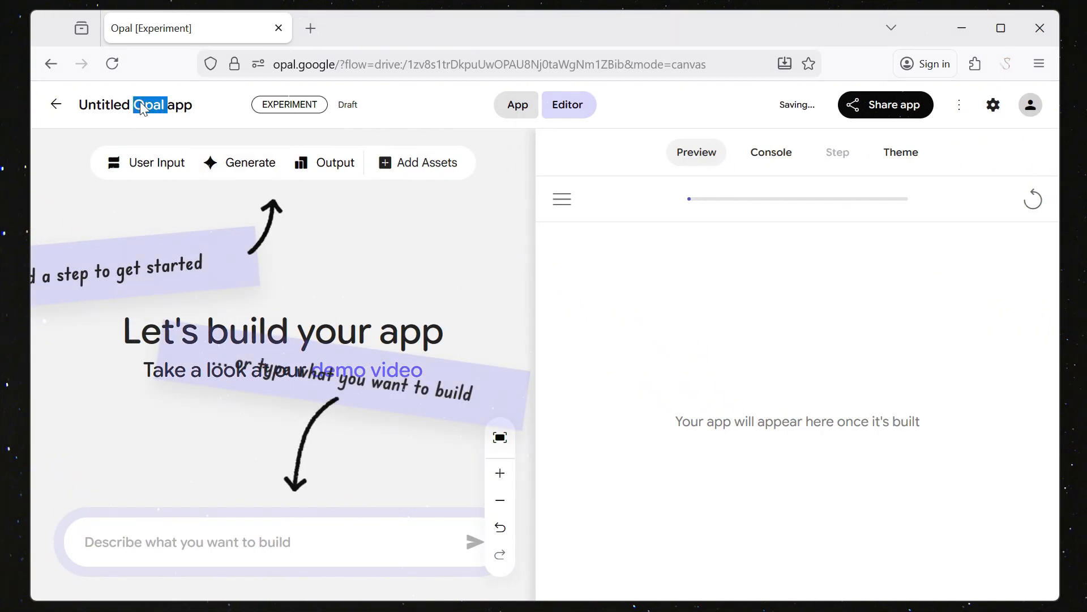
{"action": "left_click_drag", "start_coordinate": [204, 109], "coordinate": [77, 107]}
{"action": "key", "text": "BackSpace"}
{"action": "type", "text": "Answer Genie"}
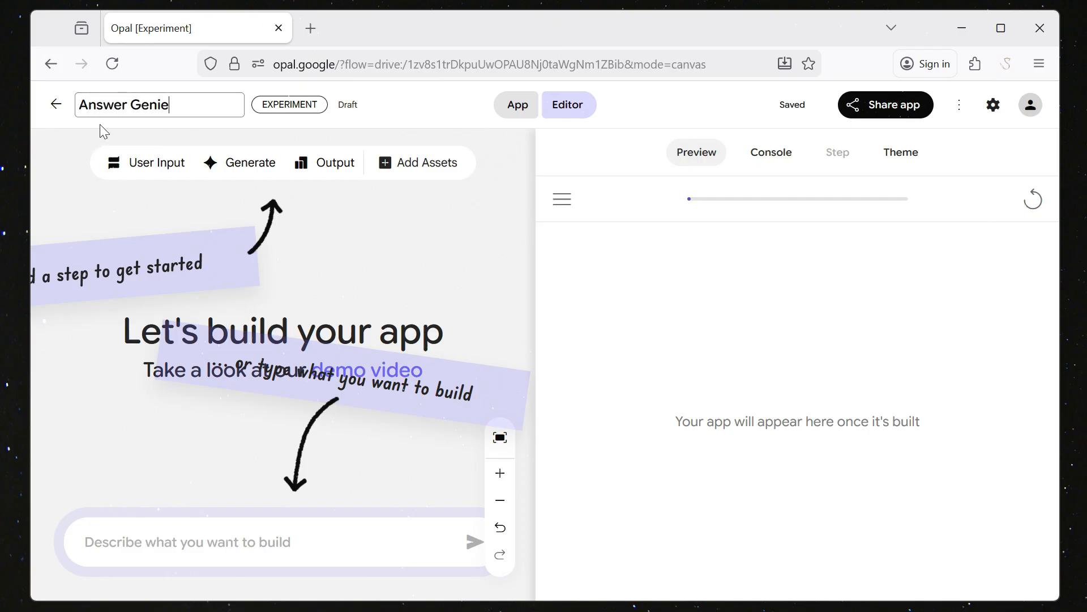
{"action": "left_click", "coordinate": [146, 205]}
Step: Add a User Input step to the workflow and name it "User Question"
{"action": "left_click", "coordinate": [159, 168]}
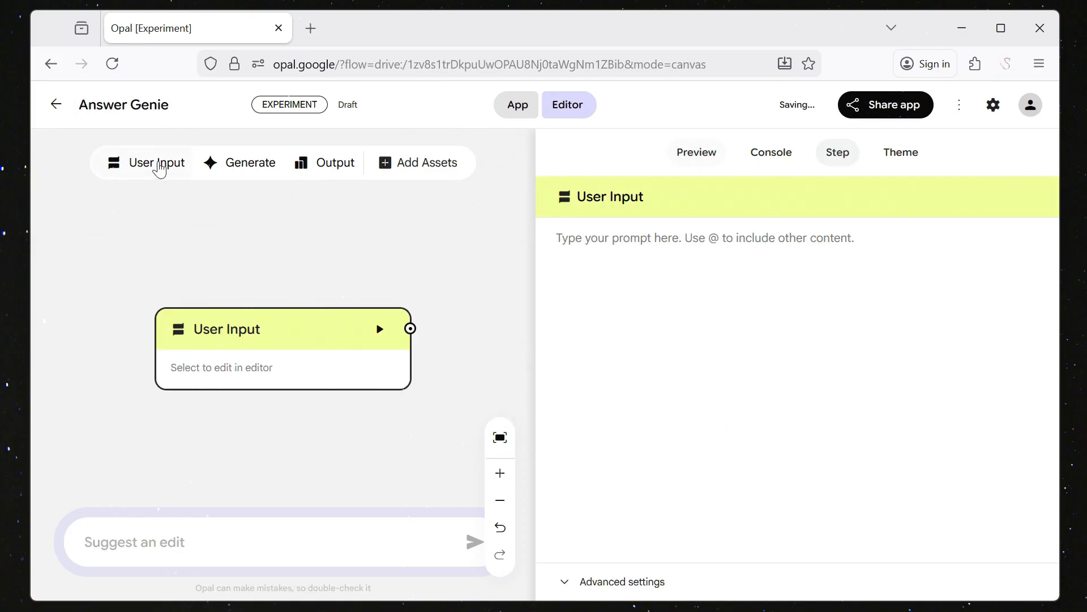
{"action": "key", "text": "ctrl+a"}
{"action": "key", "text": "BackSpace"}
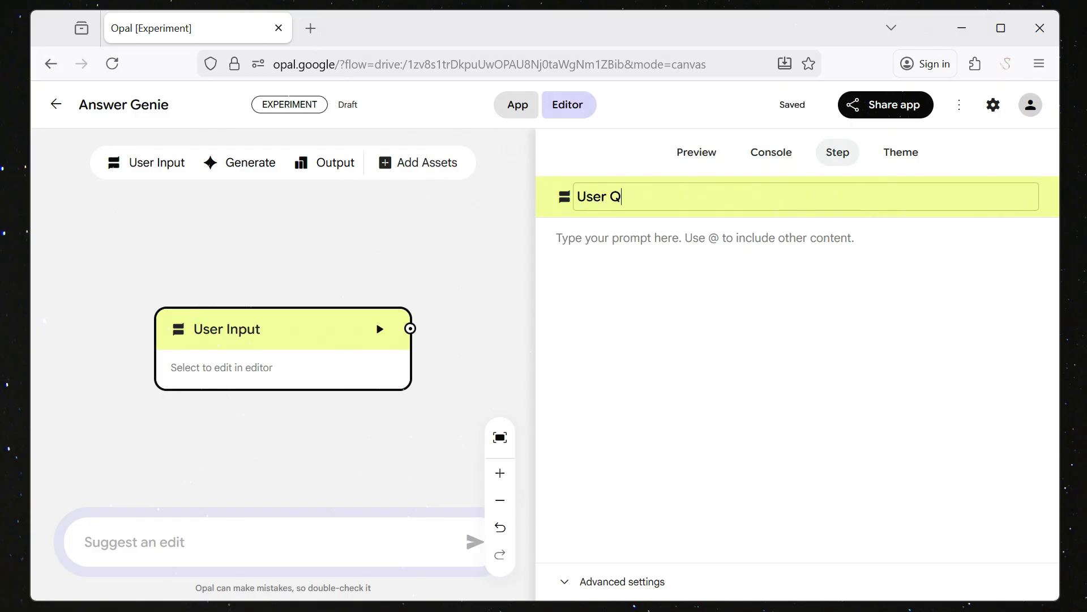
{"action": "type", "text": "User Question"}
Step: Set the User Question prompt to "Enter your question for a comprehensive answer." and move its card toward the upper left of the canvas
{"action": "left_click", "coordinate": [654, 251]}
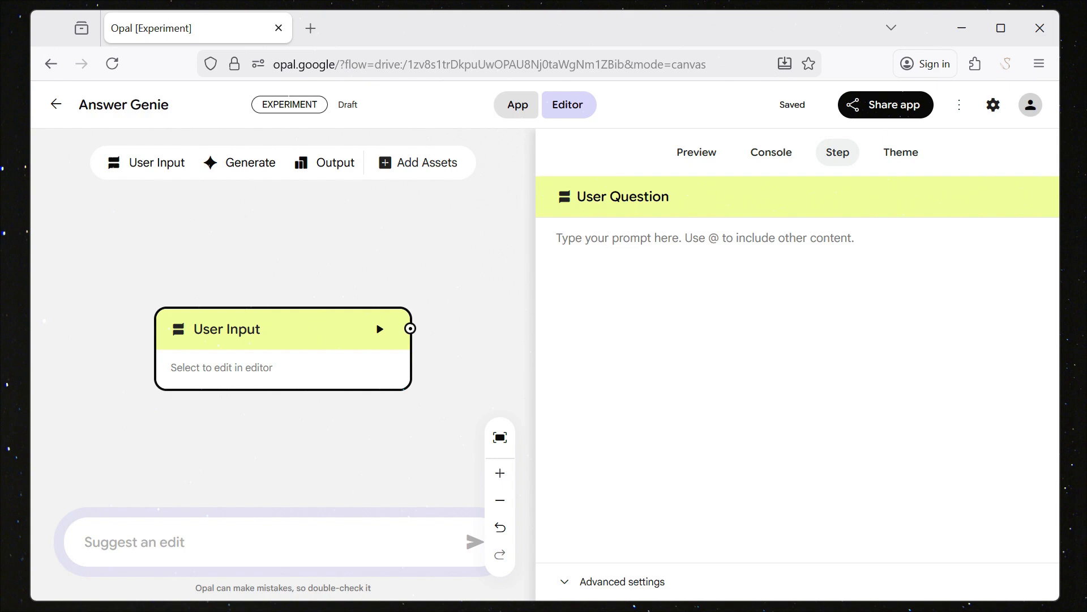
{"action": "type", "text": "Enter your"}
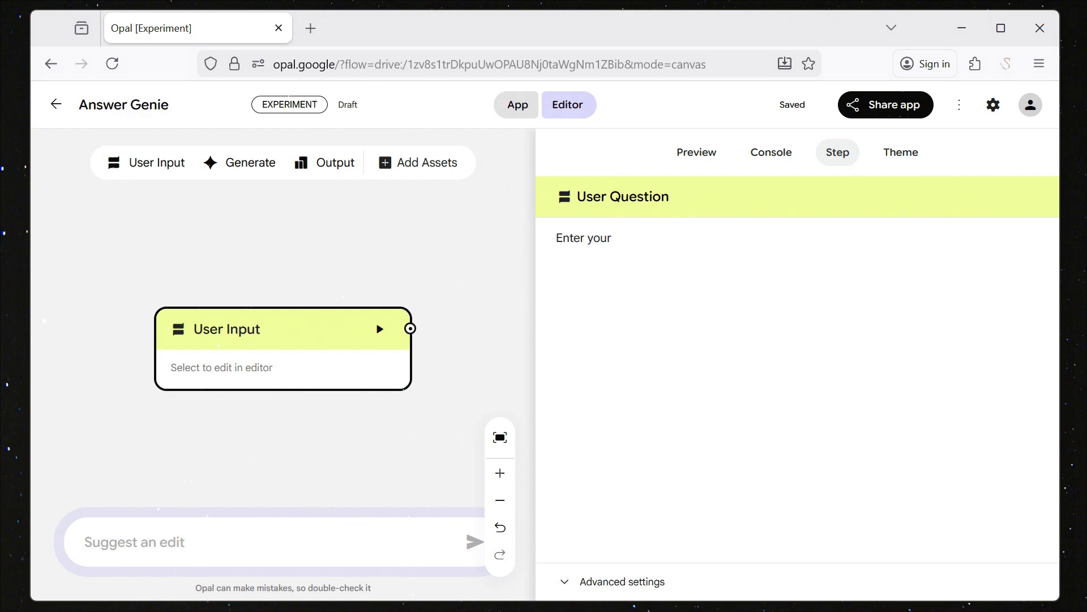
{"action": "type", "text": " question for a comprehensive answer."}
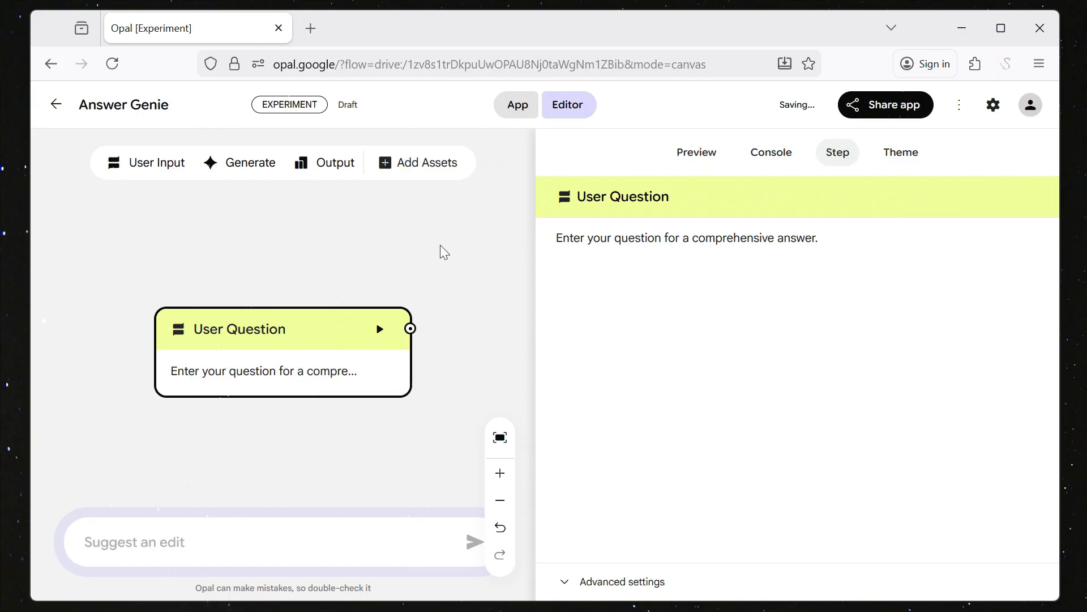
{"action": "left_click_drag", "start_coordinate": [311, 343], "coordinate": [225, 265]}
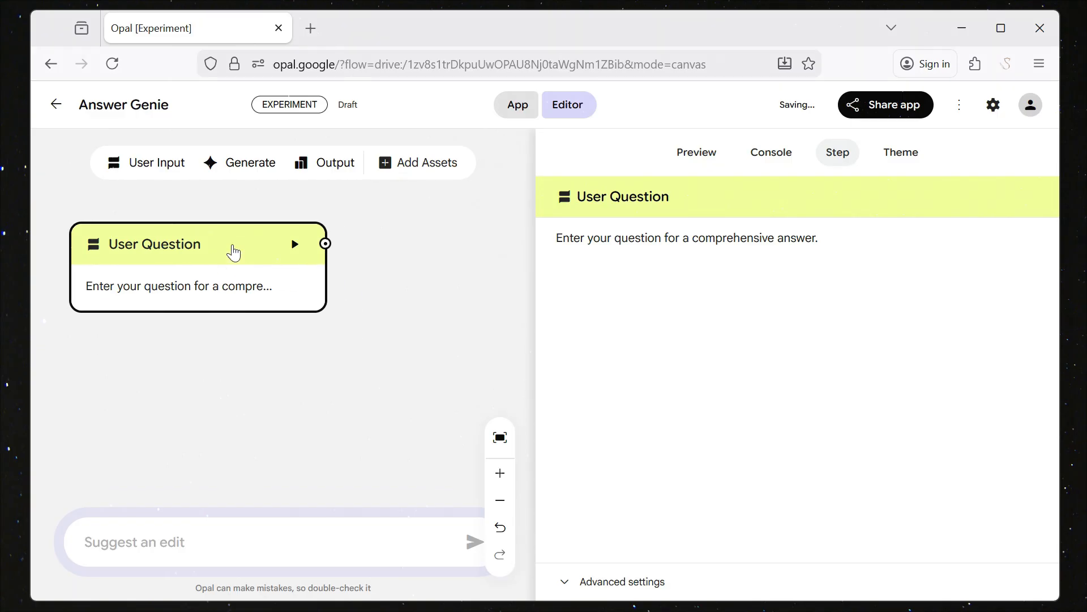
Step: Add a Generate step, place it below and to the right of User Question, and name it "Conduct Deep Research"
{"action": "left_click", "coordinate": [251, 165]}
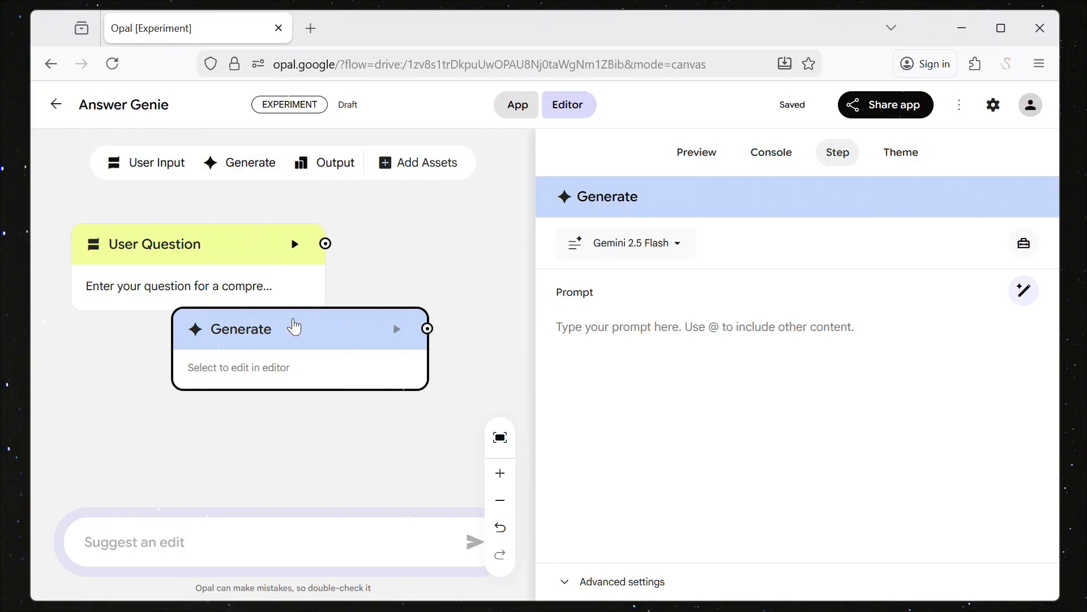
{"action": "left_click_drag", "start_coordinate": [293, 327], "coordinate": [362, 344]}
{"action": "left_click", "coordinate": [647, 195]}
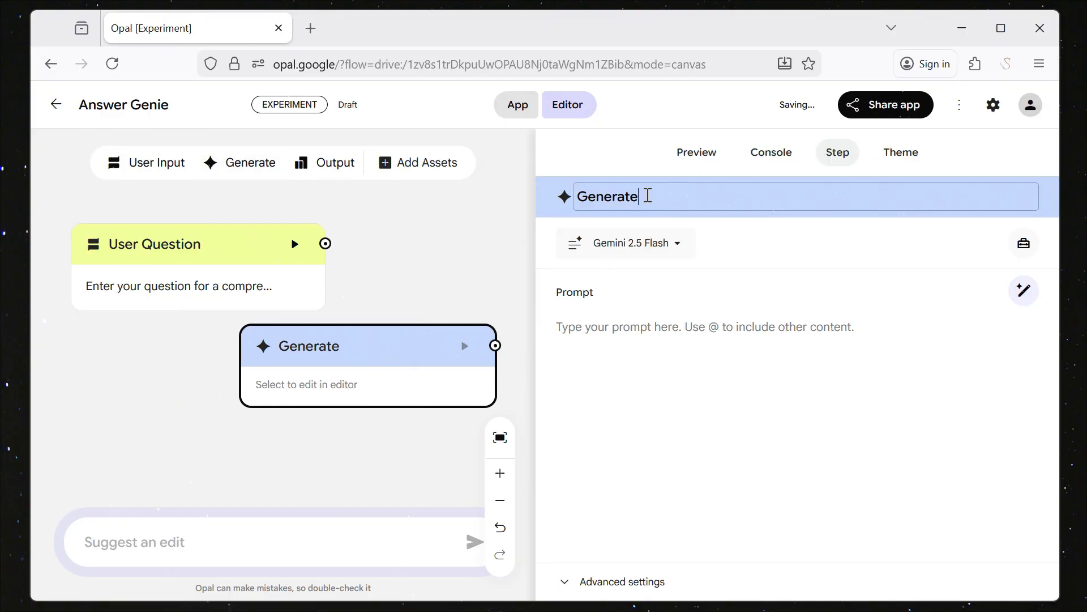
{"action": "key", "text": "ctrl+a"}
{"action": "type", "text": "Conduct Deep Rese"}
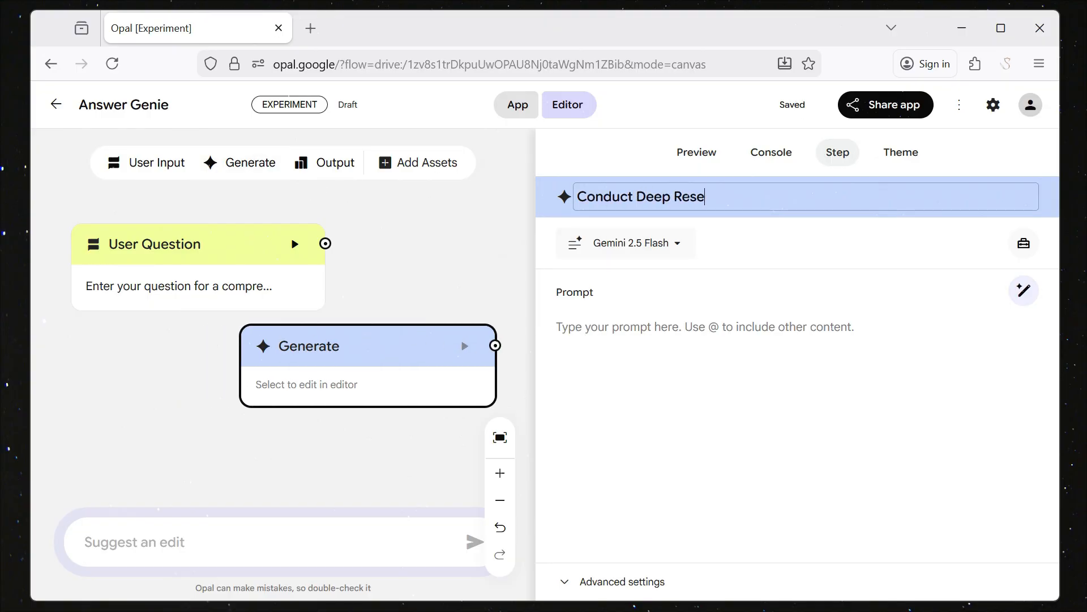
{"action": "type", "text": "arch"}
Step: Write the Conduct Deep Research prompt: comprehensive, in depth research on the user's question and a detailed report, utilizing 'google_search', preferred for comprehensive analysis and interpretation
{"action": "left_click", "coordinate": [618, 328]}
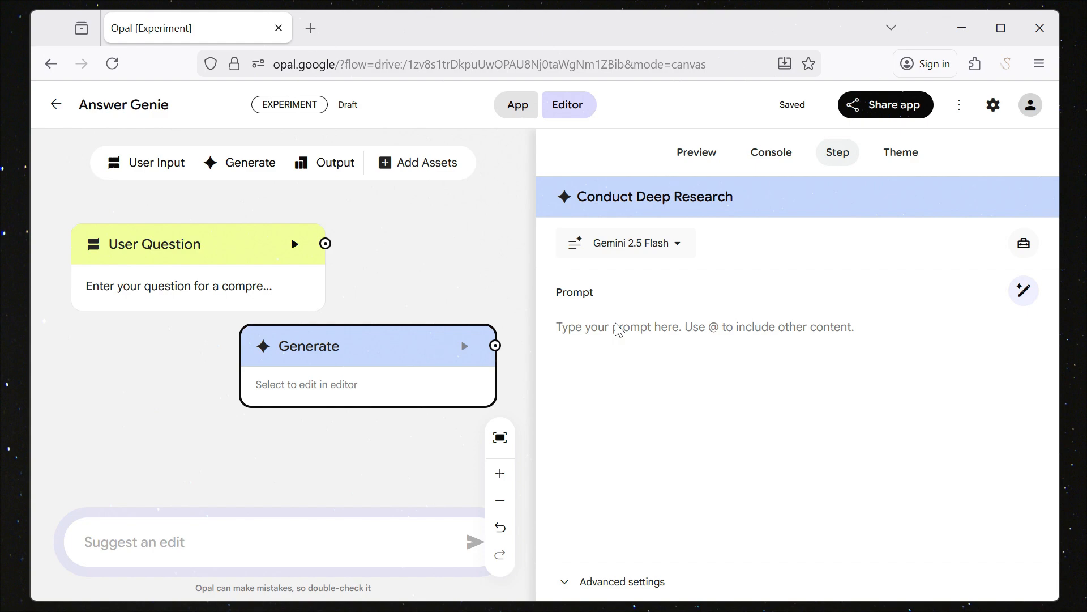
{"action": "type", "text": "conduct compr"}
{"action": "type", "text": "ehensive "}
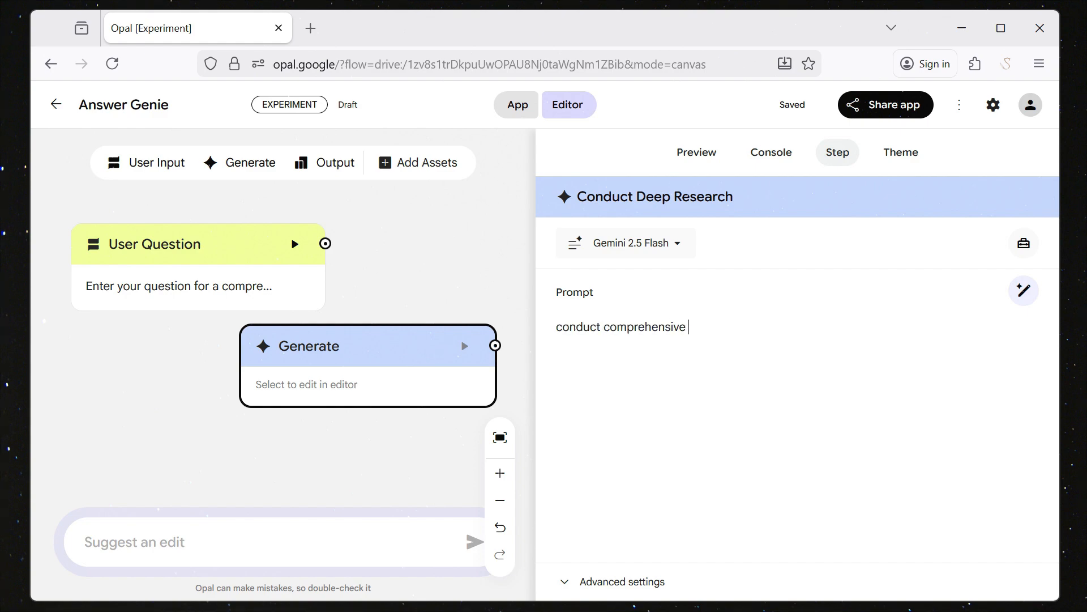
{"action": "type", "text": "and in depth research on the user's question to gather"}
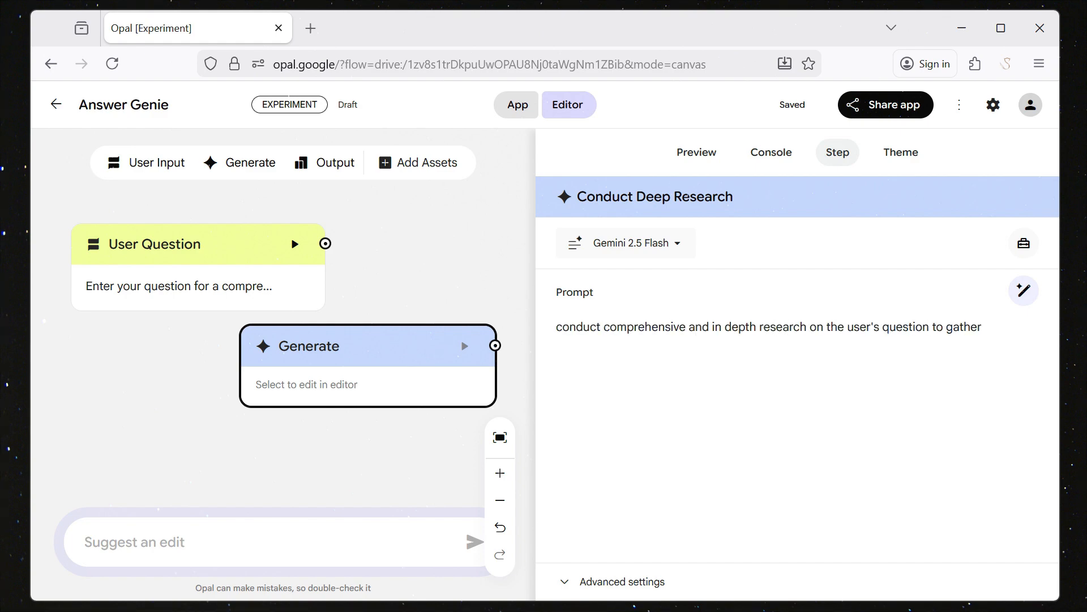
{"action": "type", "text": " all relevant information and generat"}
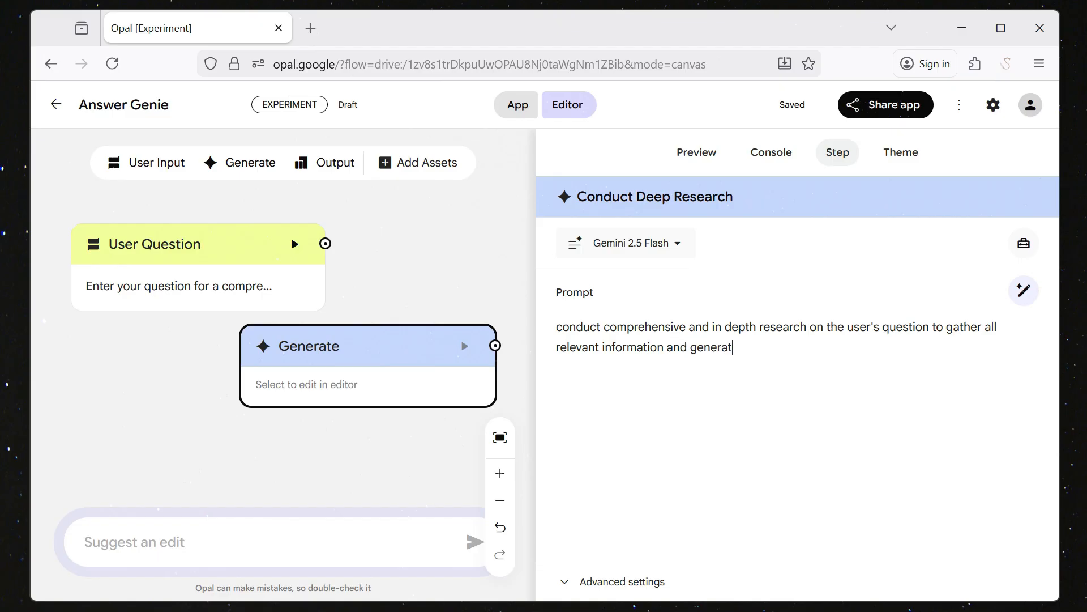
{"action": "type", "text": "e a detailed report, u"}
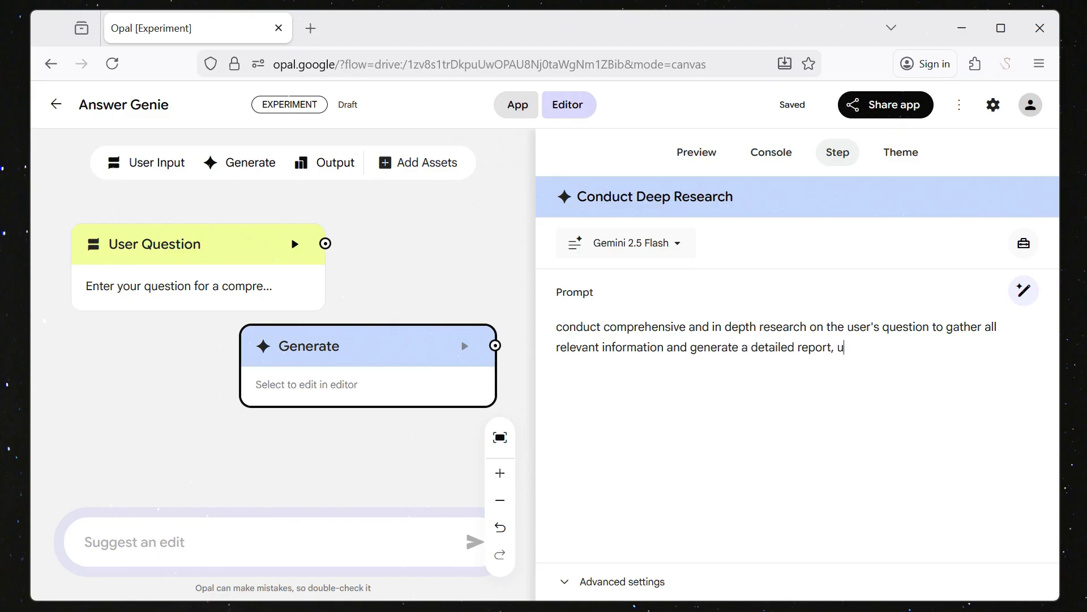
{"action": "type", "text": "tilizing 'google_search' as nee"}
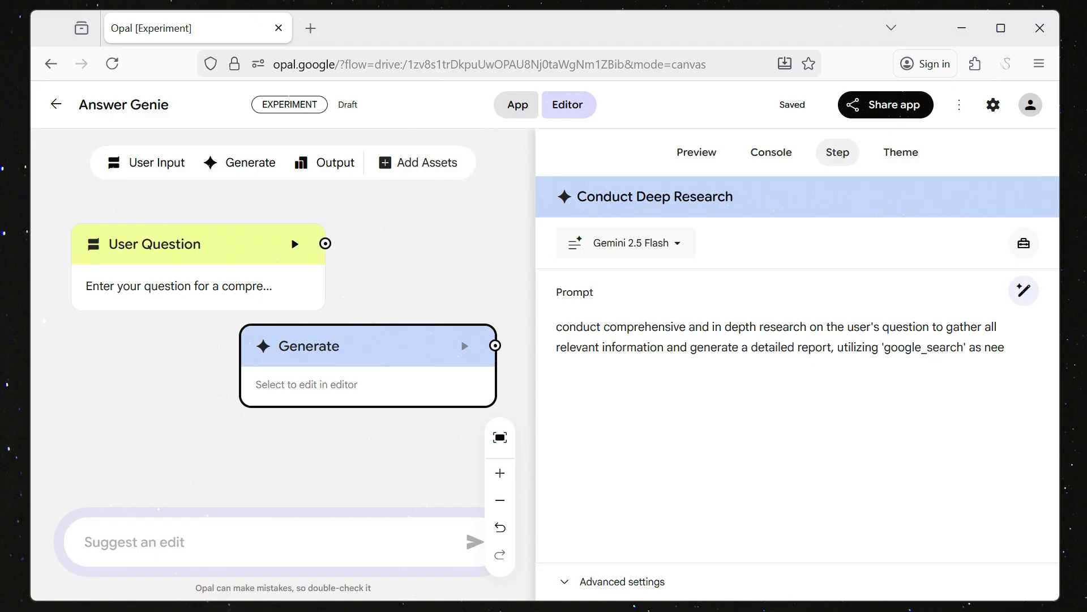
{"action": "type", "text": "ded. this API is preferred over "}
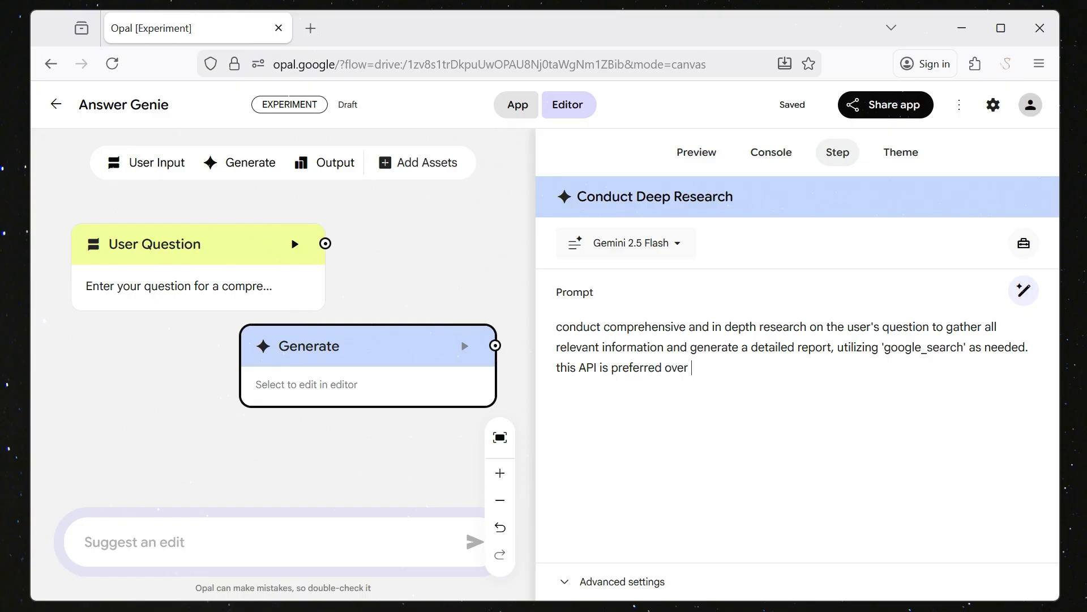
{"action": "type", "text": "a direct 'google_search for its"}
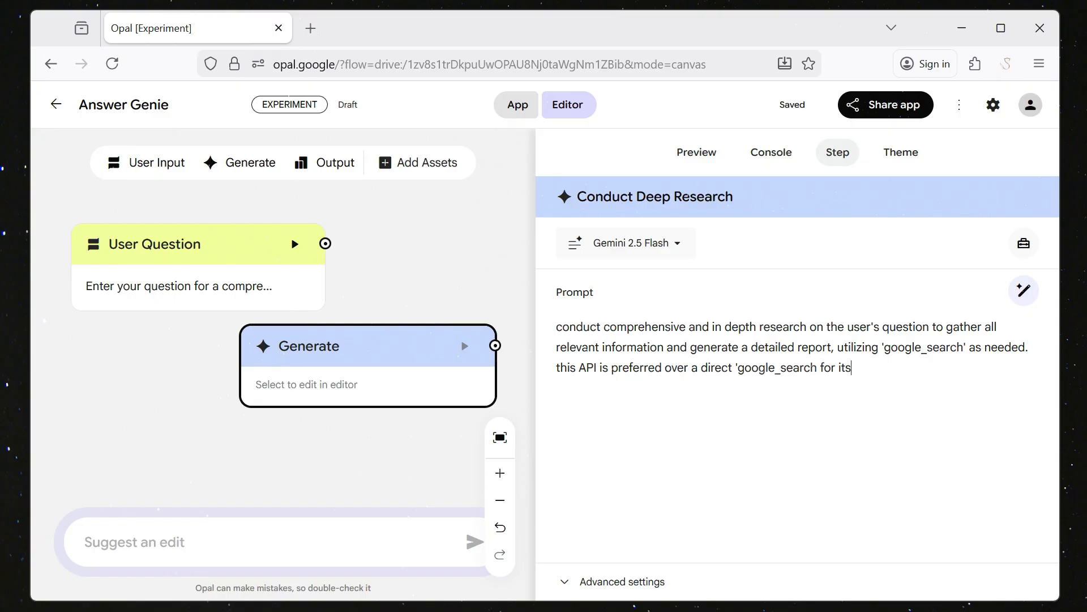
{"action": "type", "text": " ability to provide comprehensive"}
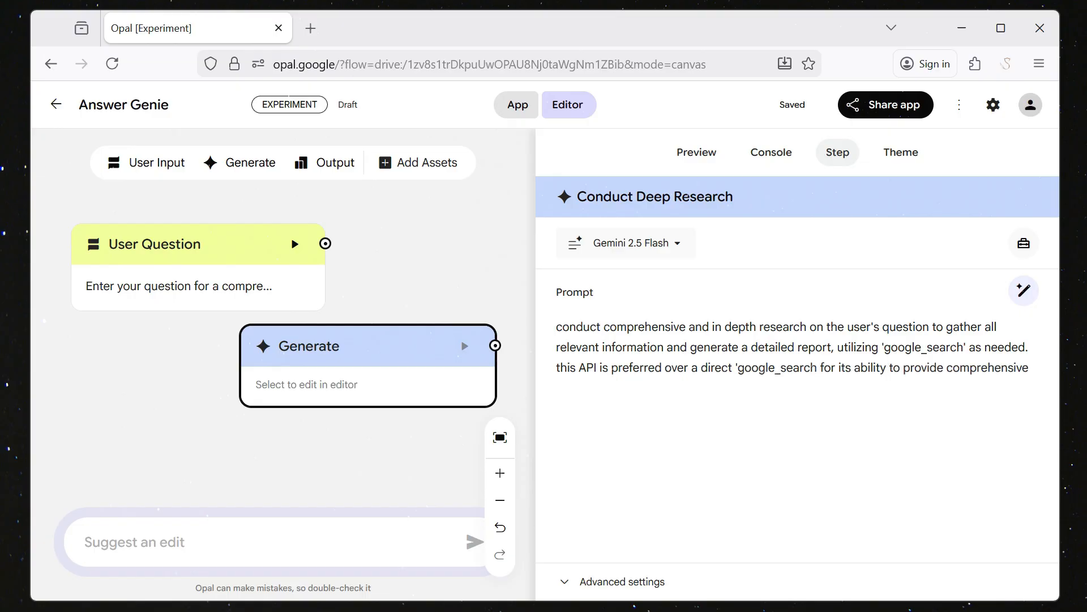
{"action": "type", "text": " analysis and interpretation."}
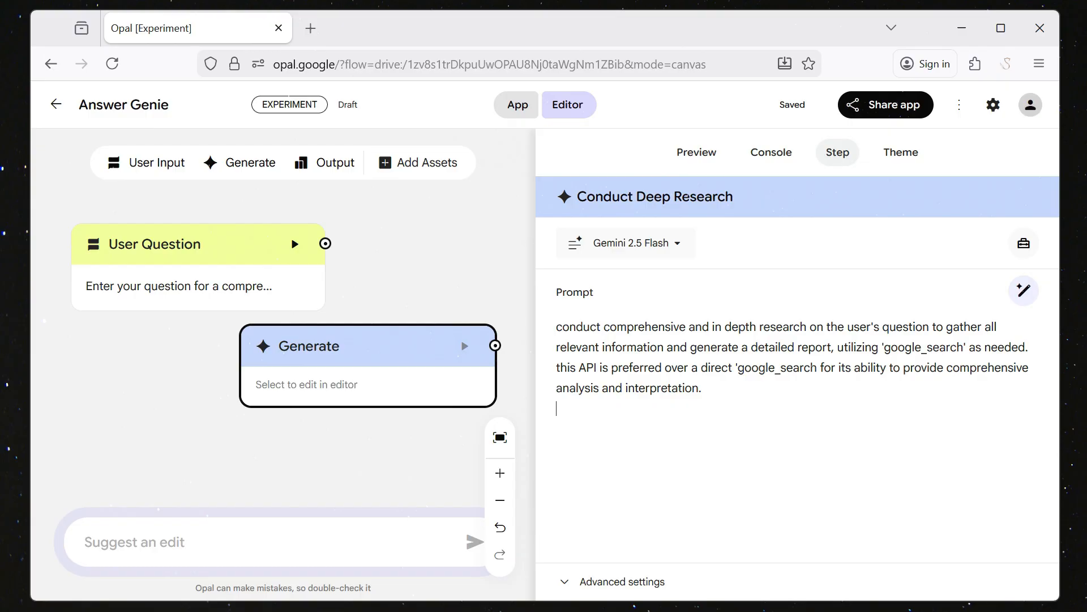
Step: Add a "Research query:" line to the prompt and connect User Question to Conduct Deep Research as its input
{"action": "key", "text": "Return"}
{"action": "type", "text": "Research query:"}
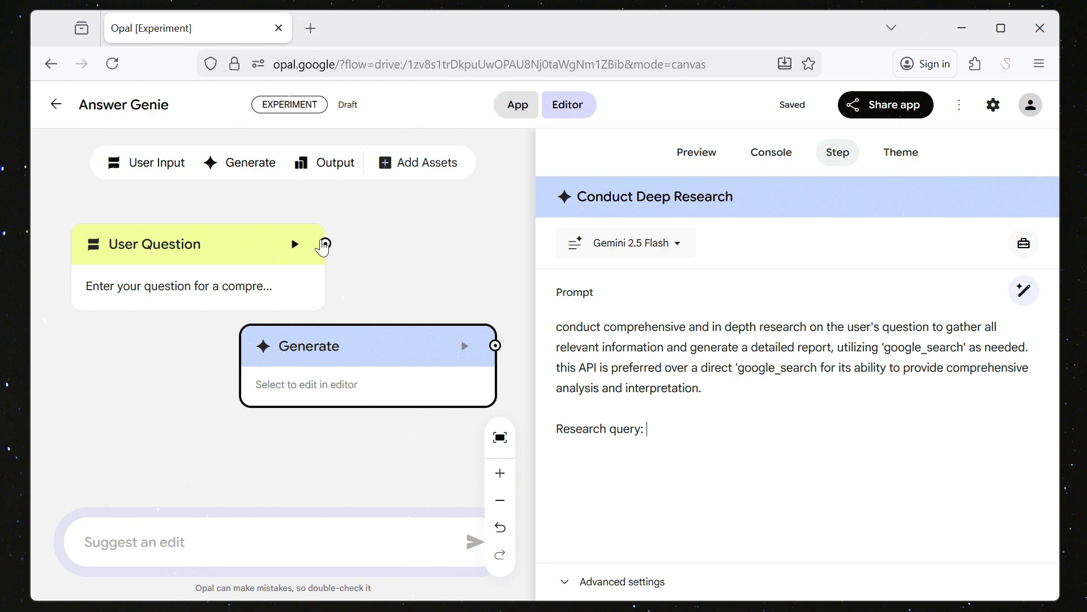
{"action": "left_click_drag", "start_coordinate": [324, 243], "coordinate": [317, 375]}
{"action": "left_click_drag", "start_coordinate": [326, 243], "coordinate": [322, 388]}
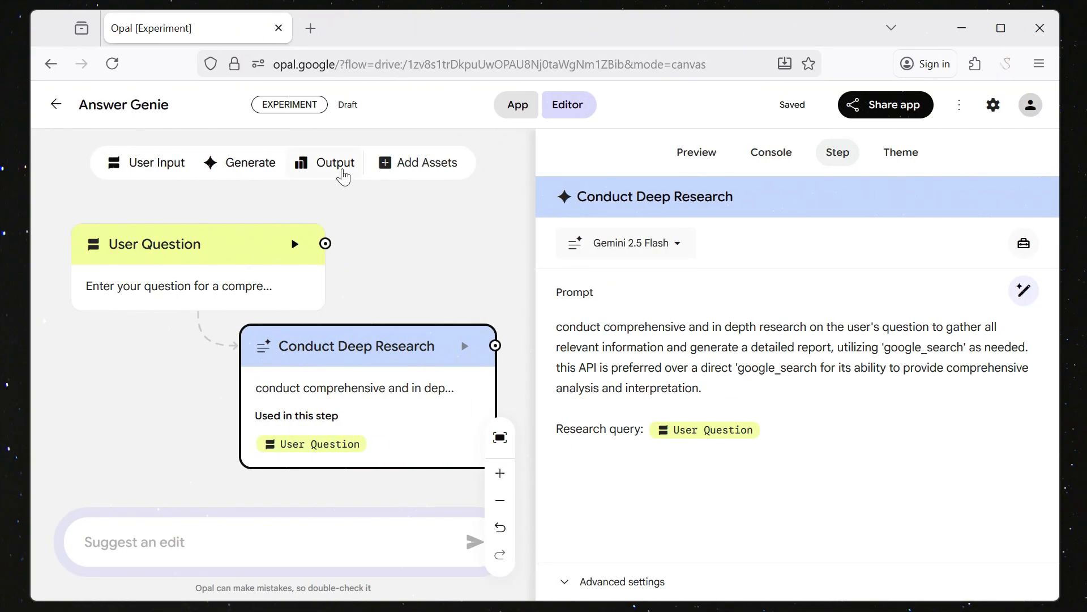
Step: Add an Output step and spread the cards apart, with Output to the right of User Question and Conduct Deep Research below them
{"action": "left_click", "coordinate": [342, 169]}
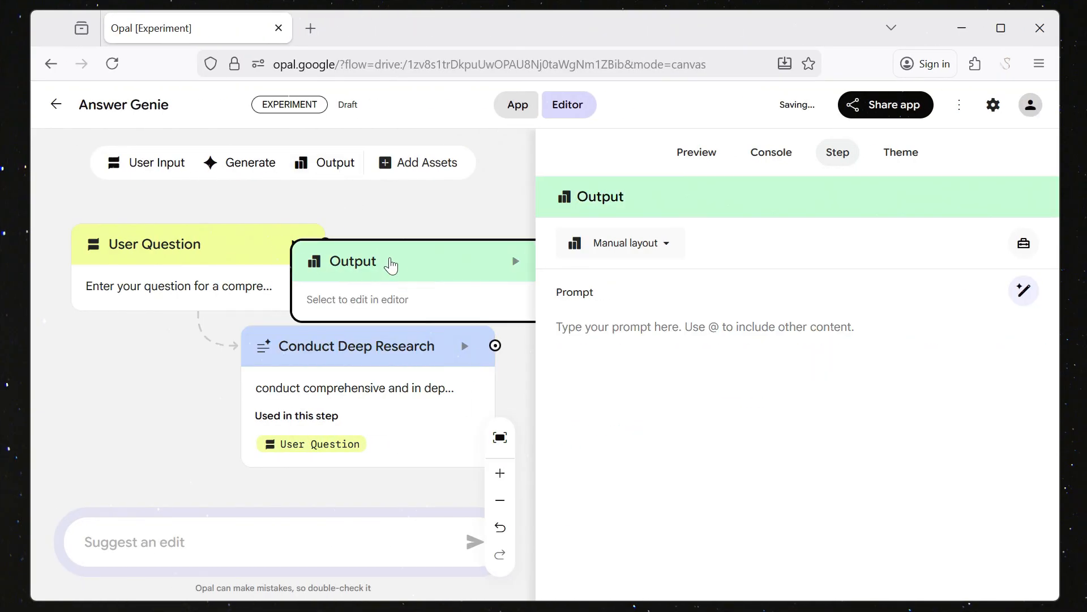
{"action": "left_click", "coordinate": [500, 500]}
{"action": "left_click", "coordinate": [508, 477]}
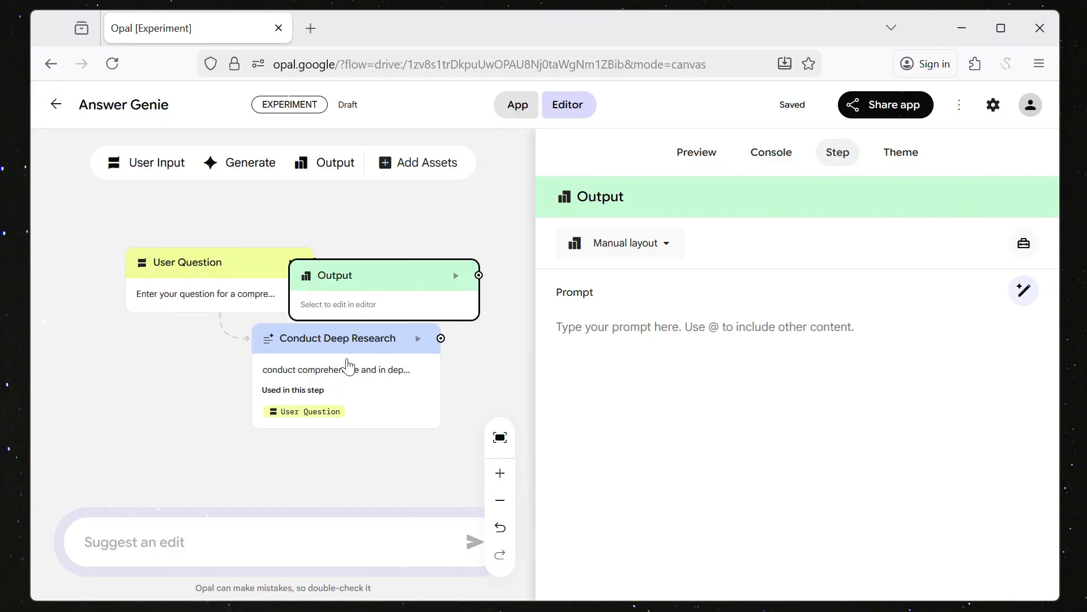
{"action": "left_click", "coordinate": [202, 283]}
{"action": "left_click_drag", "start_coordinate": [216, 281], "coordinate": [173, 272]}
{"action": "left_click", "coordinate": [319, 347]}
{"action": "left_click_drag", "start_coordinate": [319, 348], "coordinate": [244, 360]}
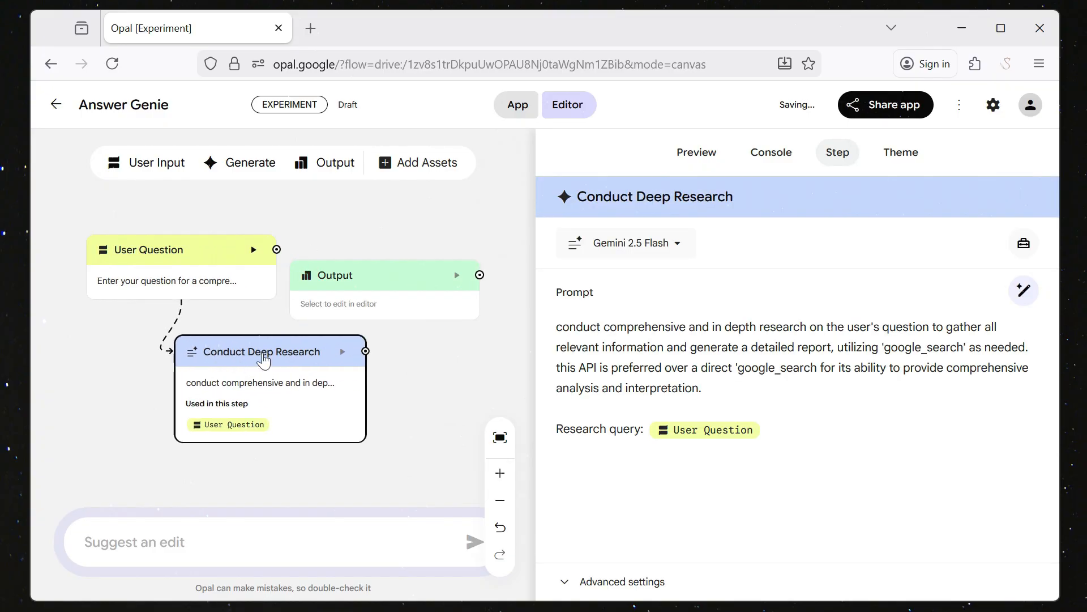
{"action": "left_click_drag", "start_coordinate": [356, 285], "coordinate": [384, 258]}
Step: Rename the Output step as "Generate Researched Answer Page"
{"action": "double_click", "coordinate": [572, 210]}
{"action": "key", "text": "BackSpace"}
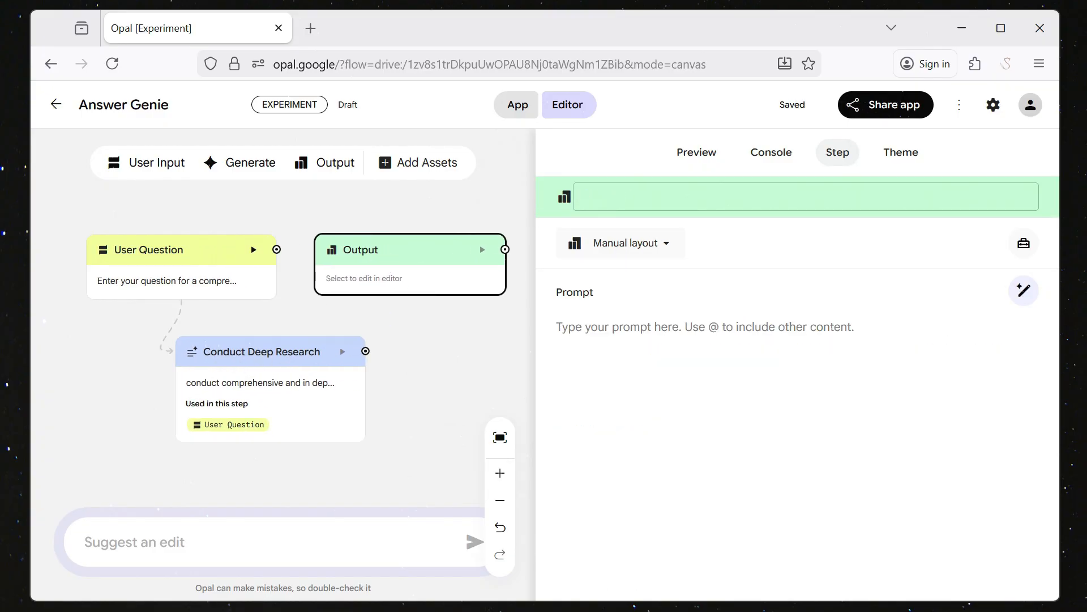
{"action": "type", "text": "Generate Researched Answer Page"}
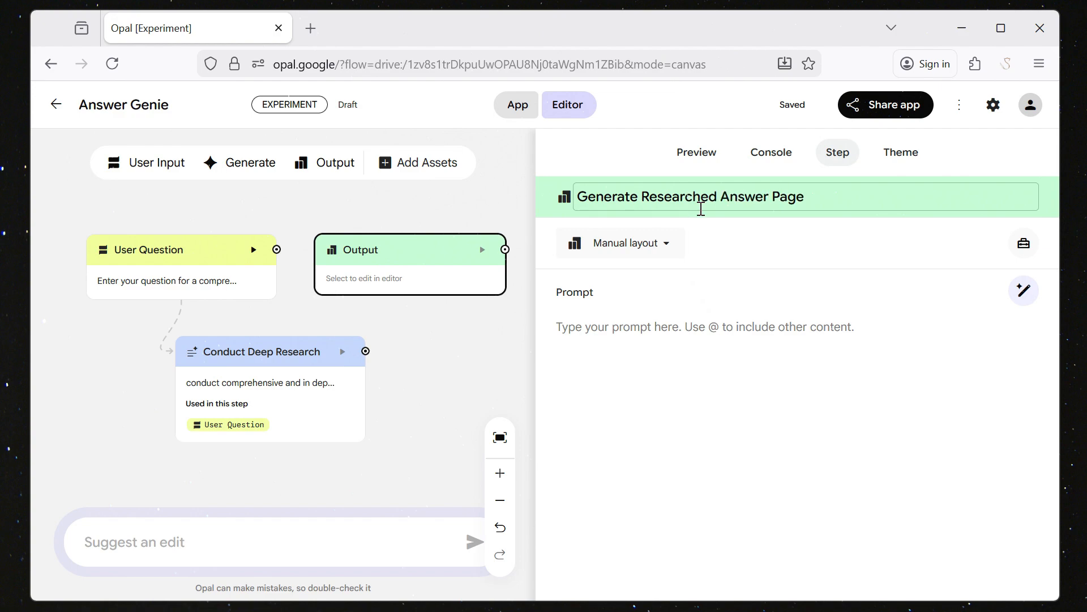
Step: Write the output prompt: a static HTML webpage showing the research report without modification, with clean layout, prominent title, well structured heading and easily digestible paragraphs
{"action": "left_click", "coordinate": [603, 327]}
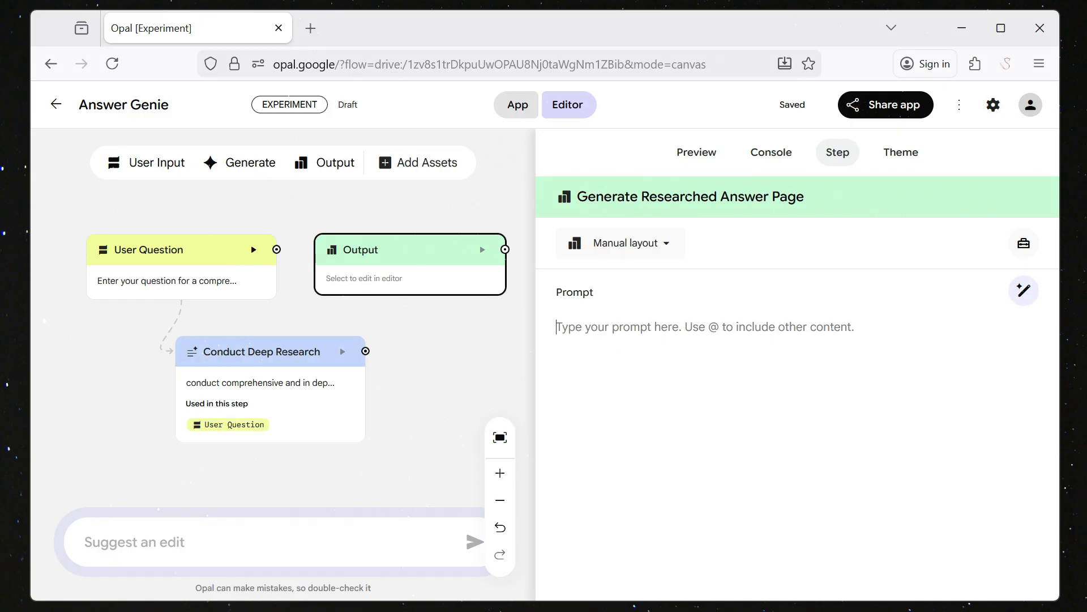
{"action": "type", "text": "Generate a static HTML webpage "}
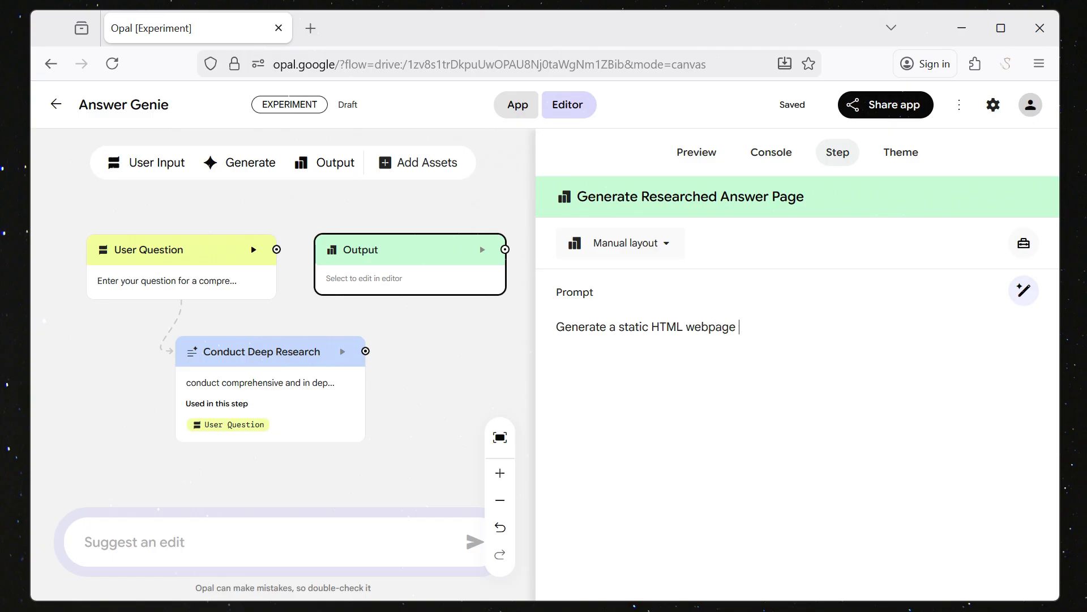
{"action": "type", "text": "to display a comprehensive rese"}
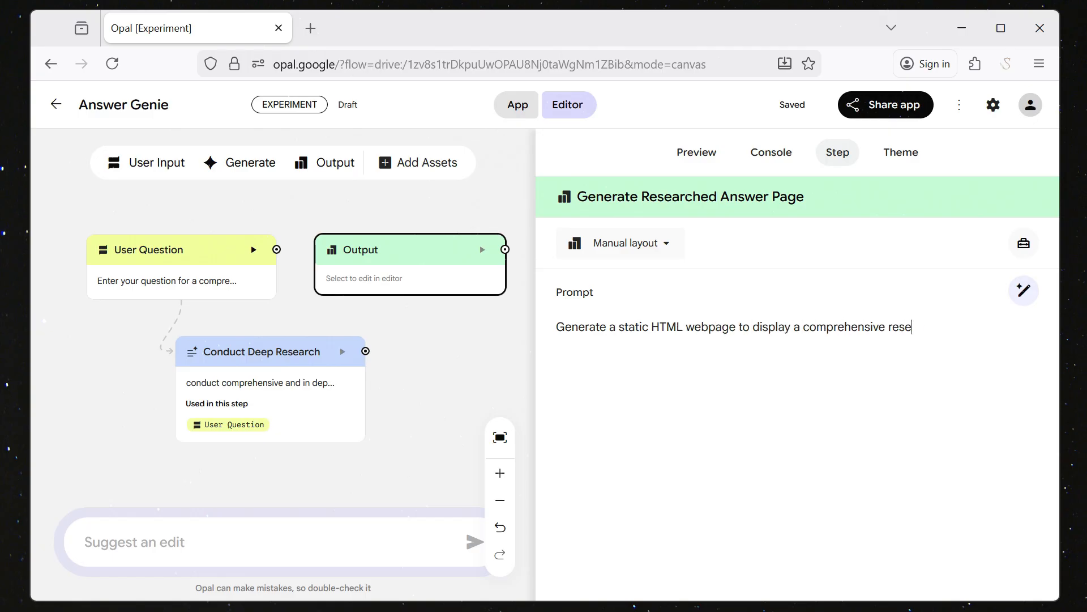
{"action": "type", "text": "arch report. the webp"}
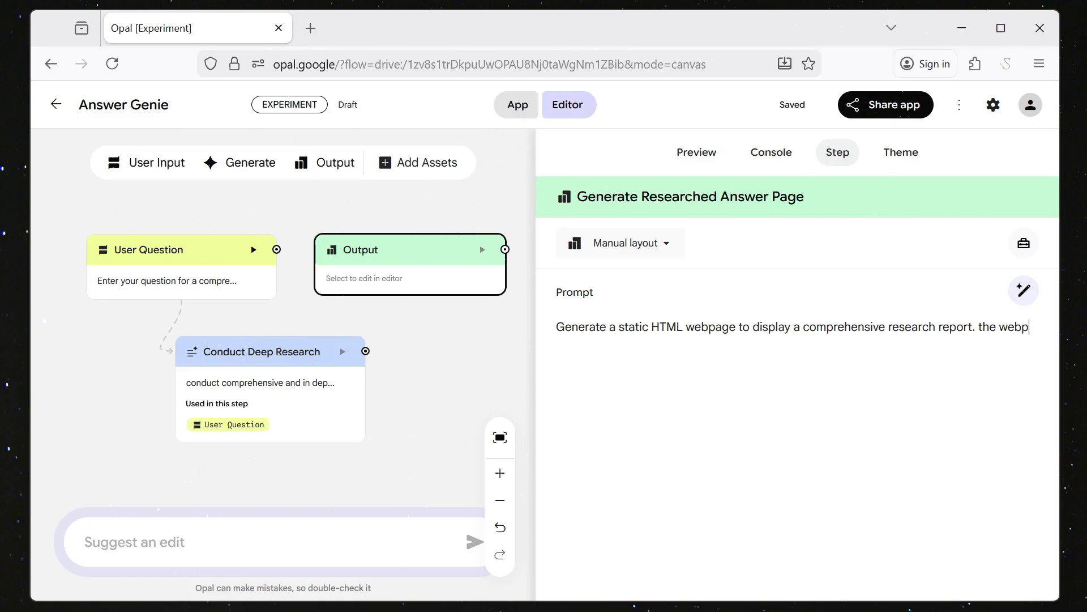
{"action": "type", "text": "age should prioritize clear and reada"}
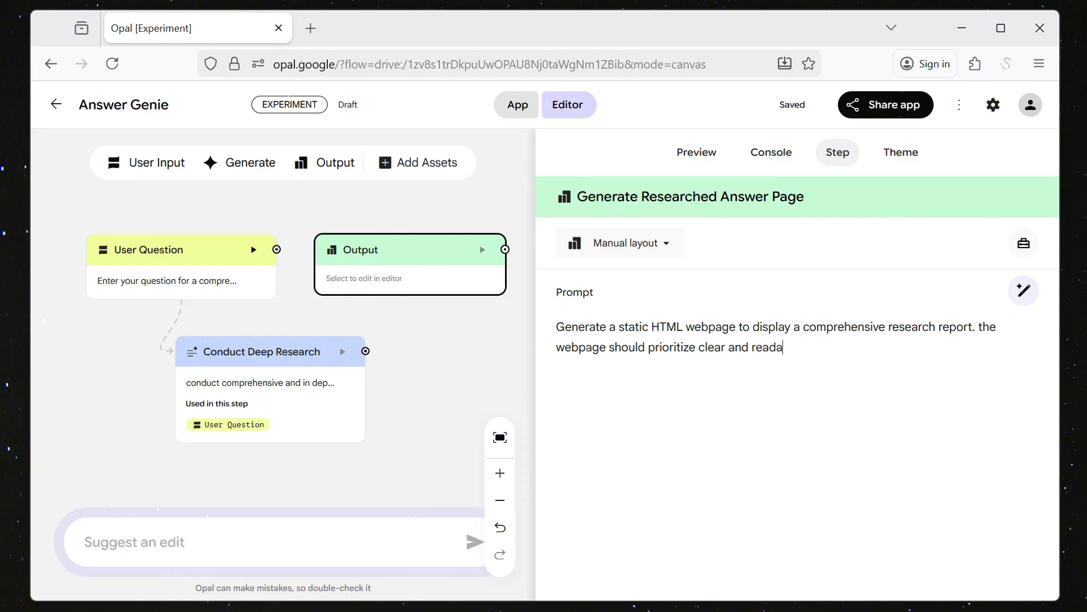
{"action": "type", "text": "ble display, featuring a clean layout w"}
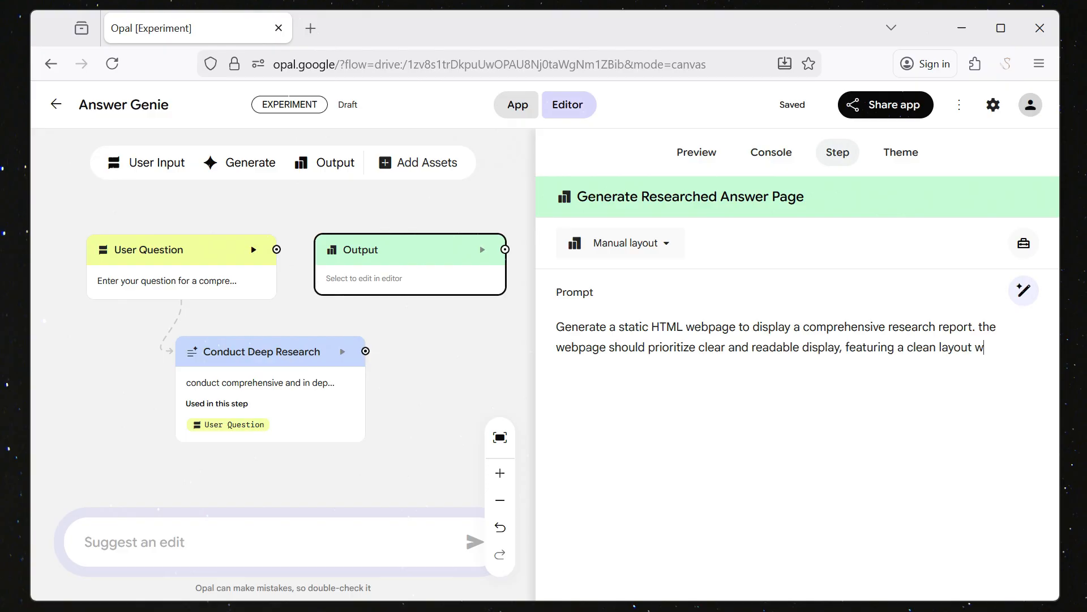
{"action": "type", "text": "ith a prominent title, well structured heading"}
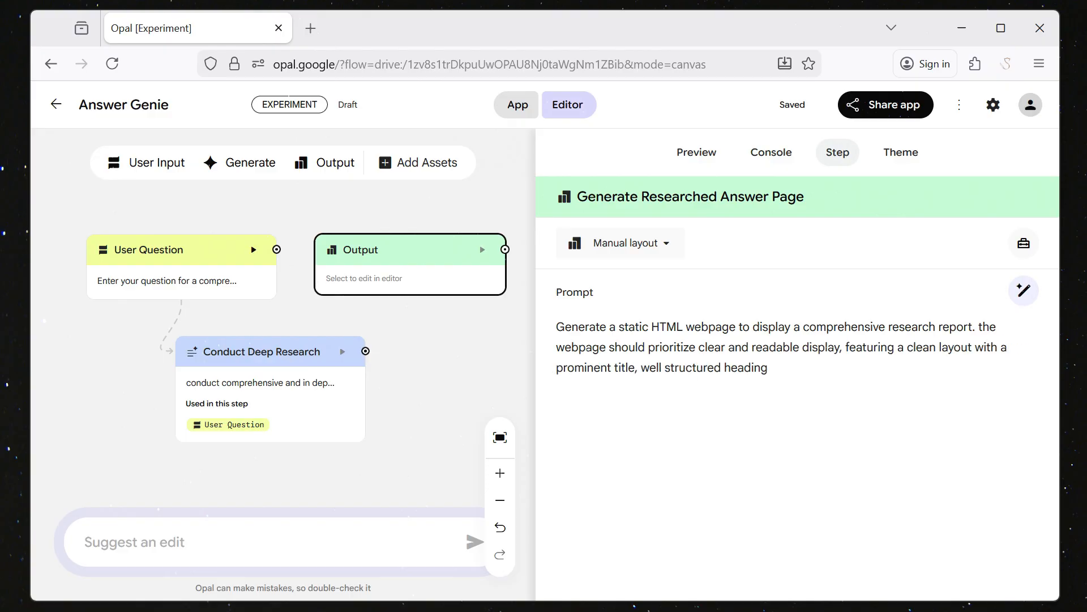
{"action": "type", "text": ", and easily digestibl"}
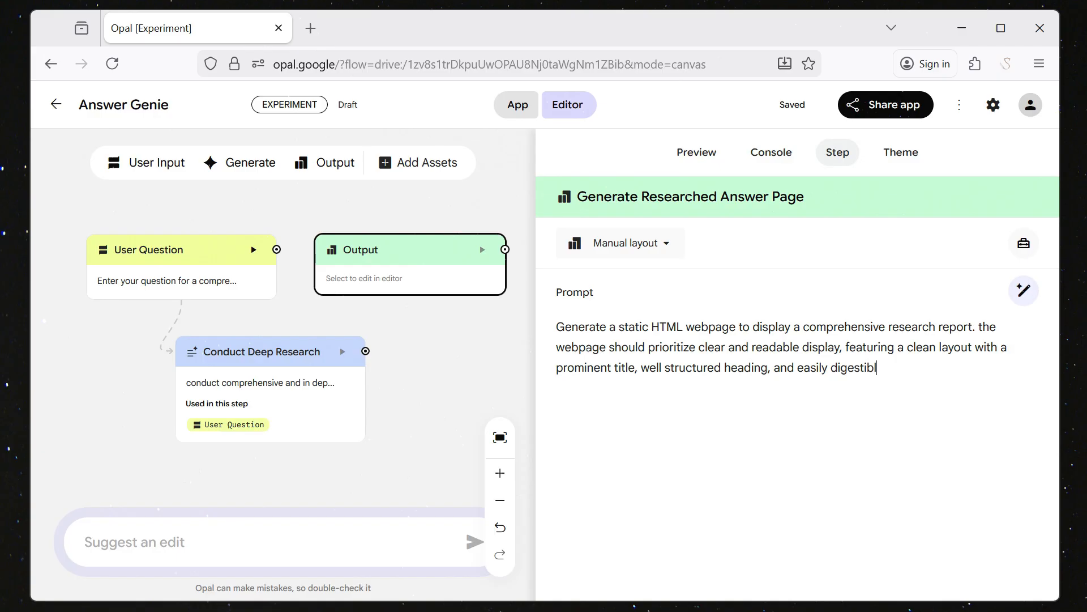
{"action": "type", "text": "e paragraphs. the content"}
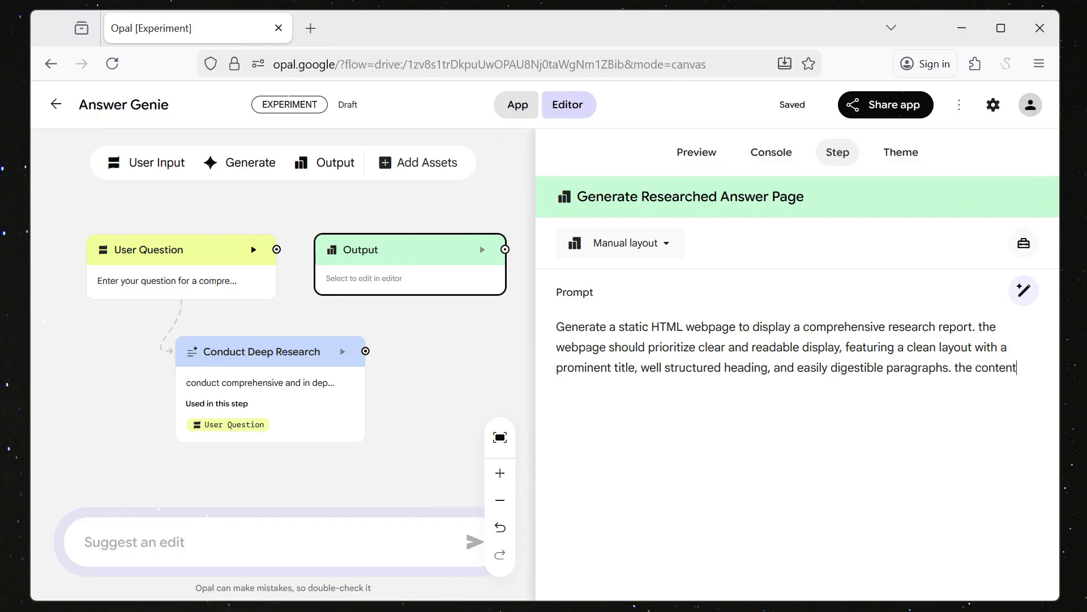
{"action": "type", "text": " will be rendered, ensuring all inf"}
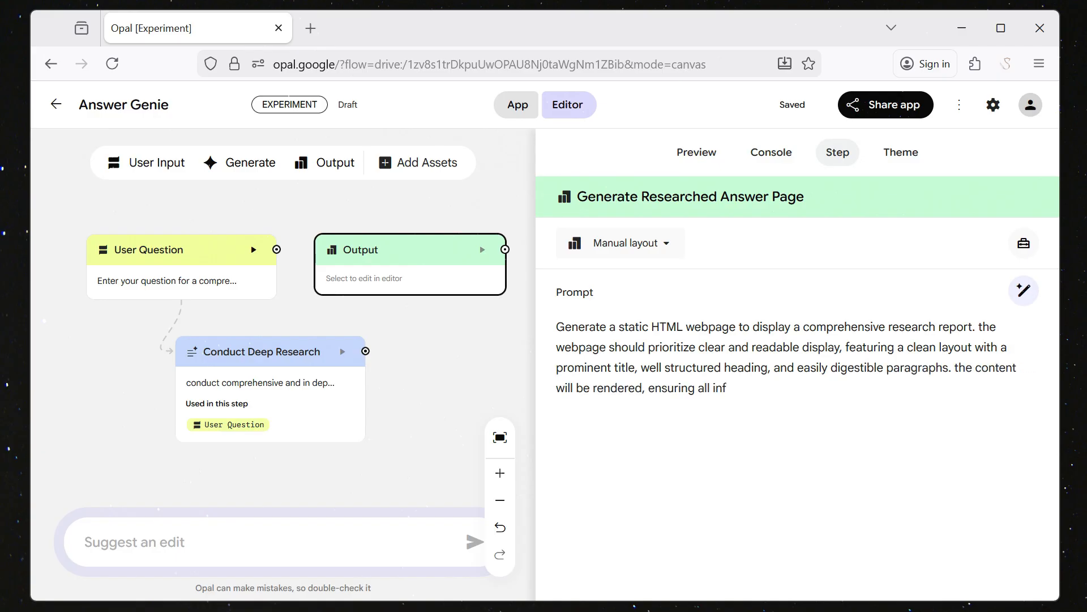
{"action": "type", "text": "ormation from the research report is pr"}
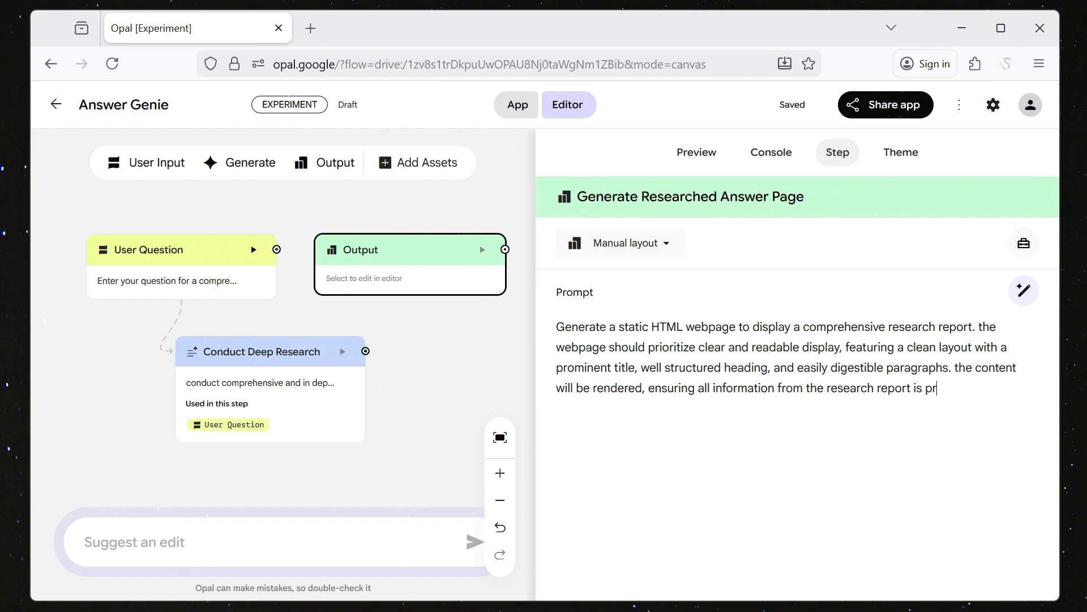
{"action": "type", "text": "esented without modification. "}
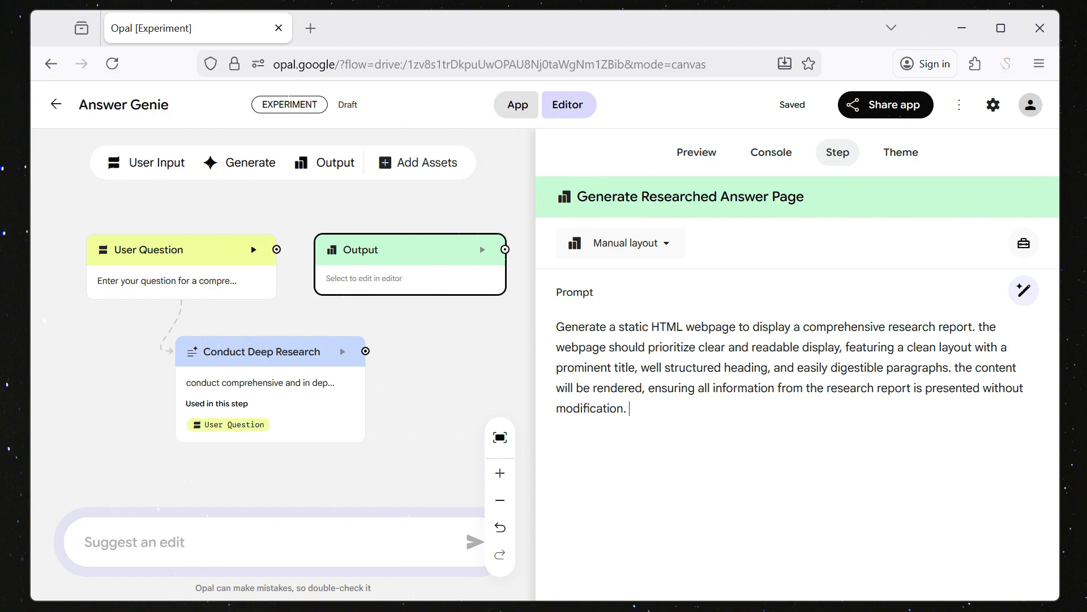
Step: Extend the output prompt with a responsive, user-friendly design suitable for viewing on various devices, and end it with a separate "research_report:" line
{"action": "type", "text": "the design should responsive "}
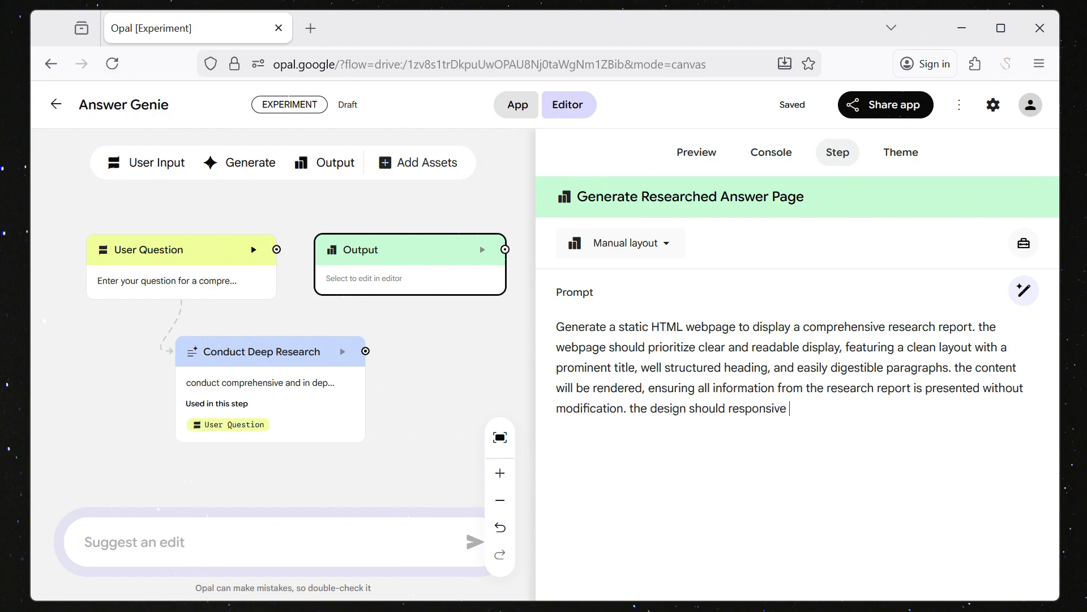
{"action": "type", "text": "and user-friendlt"}
{"action": "type", "text": ", suitable for v"}
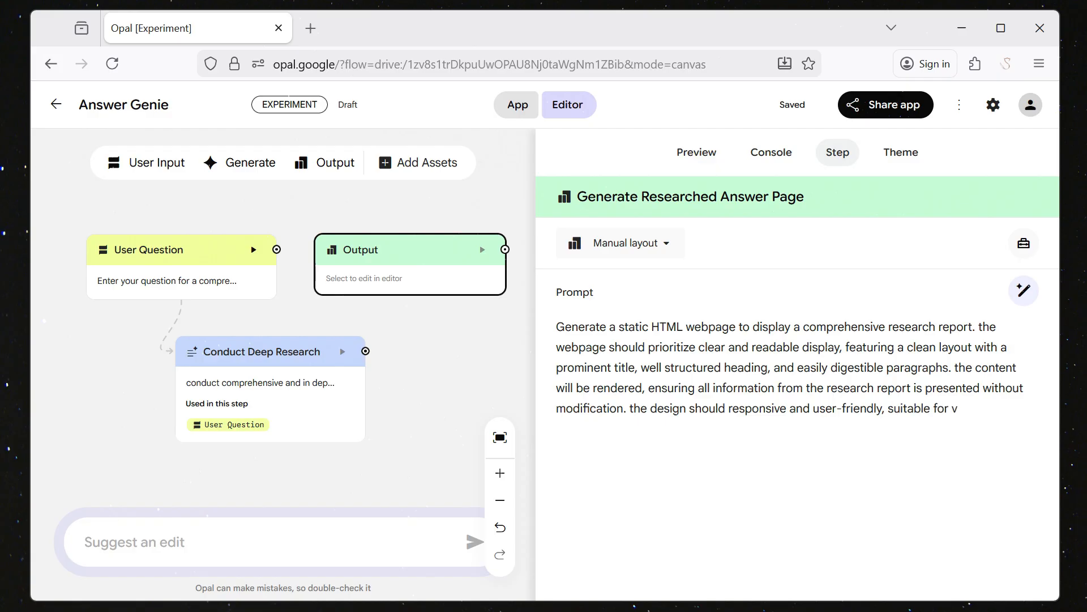
{"action": "type", "text": "iewing on various devices."}
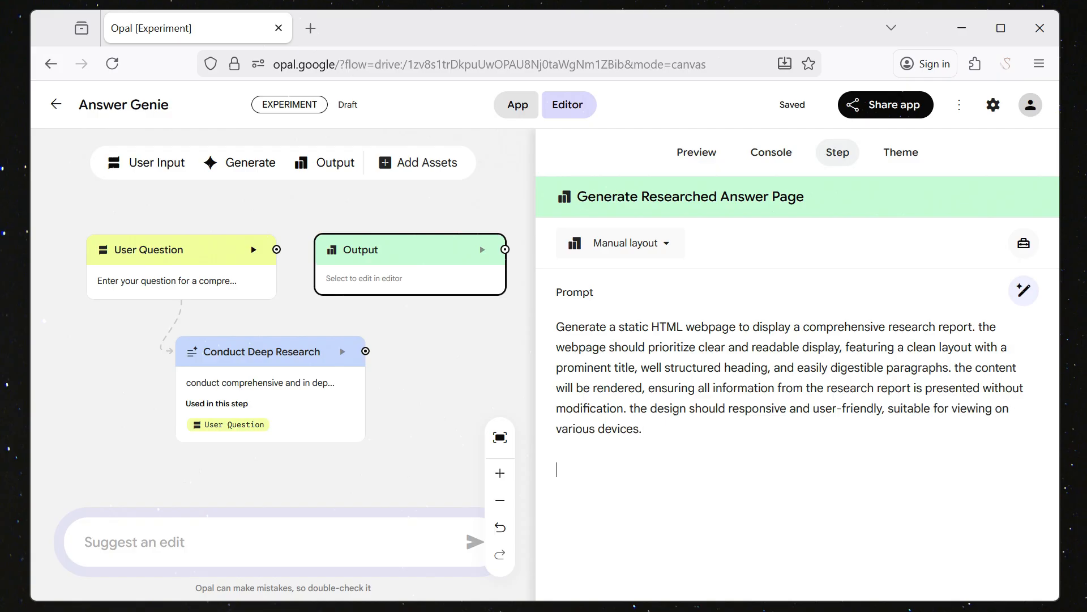
{"action": "key", "text": "Return"}
{"action": "key", "text": "Return"}
{"action": "type", "text": "research_report:"}
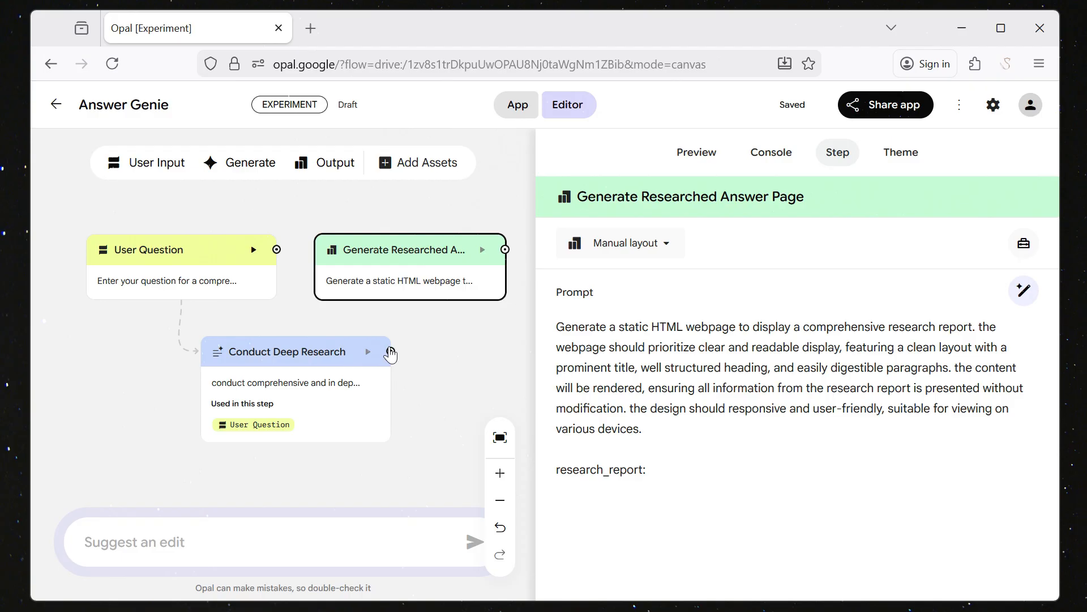
Step: Connect Conduct Deep Research to Generate Researched Answer Page and move the Conduct Deep Research card down and left, clear of the output card
{"action": "left_click_drag", "start_coordinate": [391, 352], "coordinate": [404, 251]}
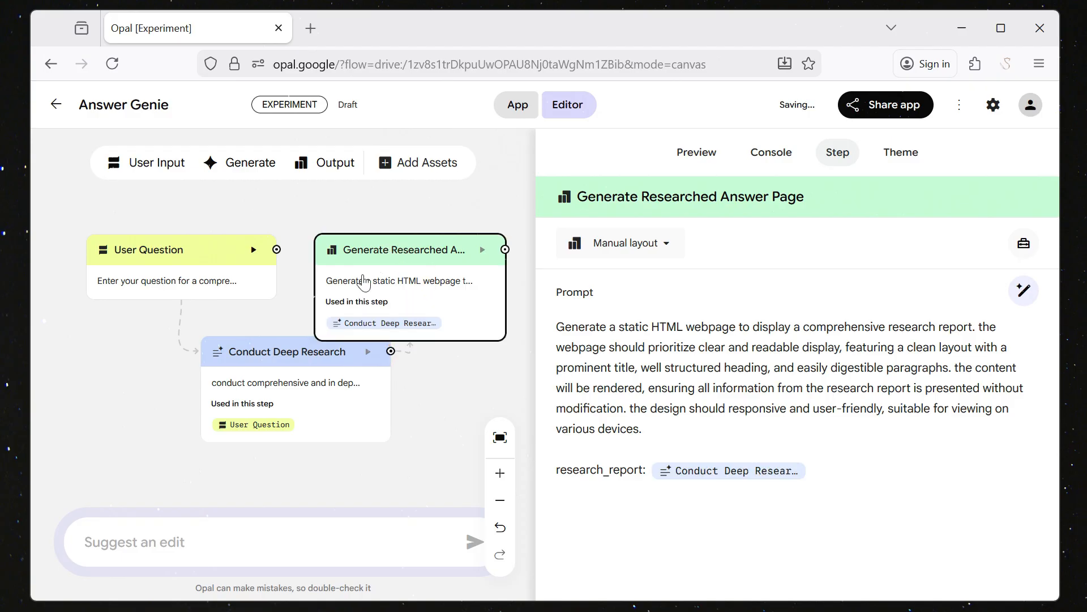
{"action": "left_click", "coordinate": [286, 357]}
{"action": "mouse_move", "coordinate": [272, 374]}
{"action": "left_mouse_down"}
{"action": "mouse_move", "coordinate": [251, 387]}
{"action": "mouse_move", "coordinate": [260, 390]}
{"action": "left_mouse_up"}
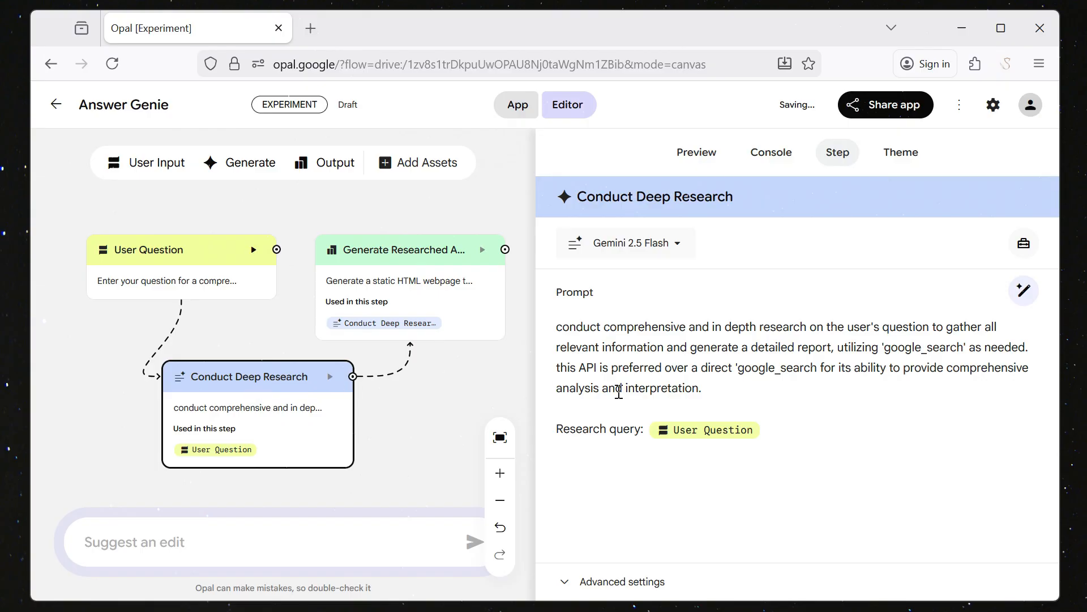
Step: Generate an app theme from the description "Dark neon cyberpunk: black background, magenta & cyan accents, glows."
{"action": "left_click", "coordinate": [409, 309]}
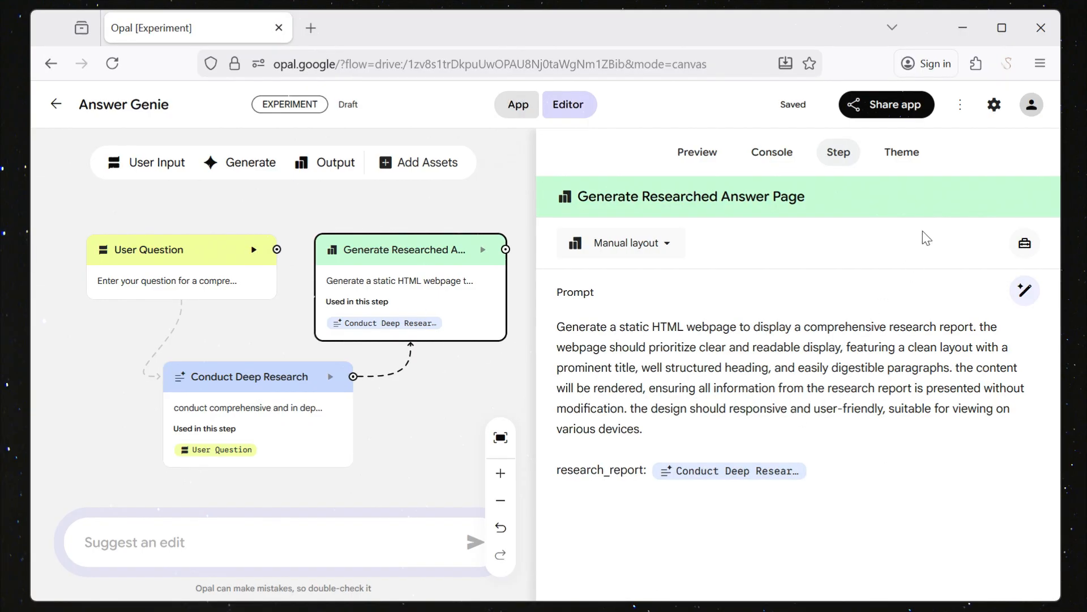
{"action": "left_click", "coordinate": [912, 148]}
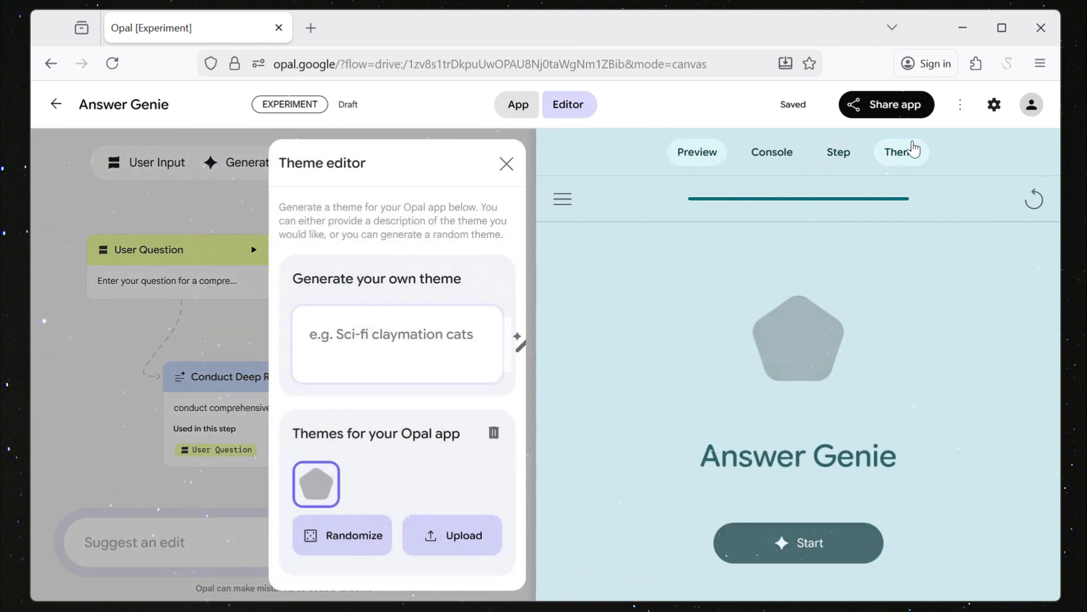
{"action": "left_click", "coordinate": [369, 340]}
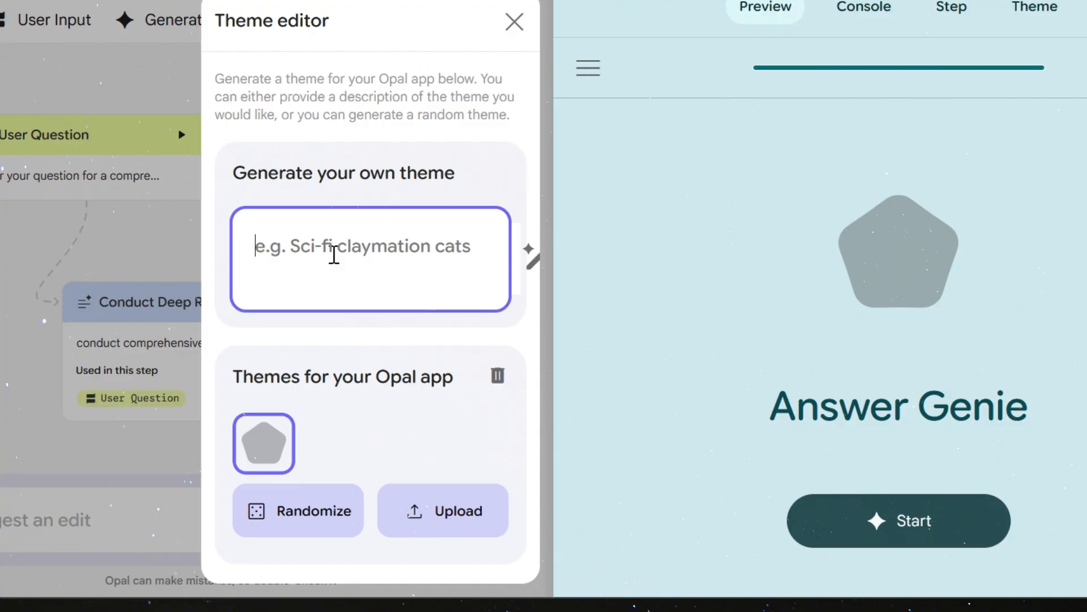
{"action": "type", "text": "Dark"}
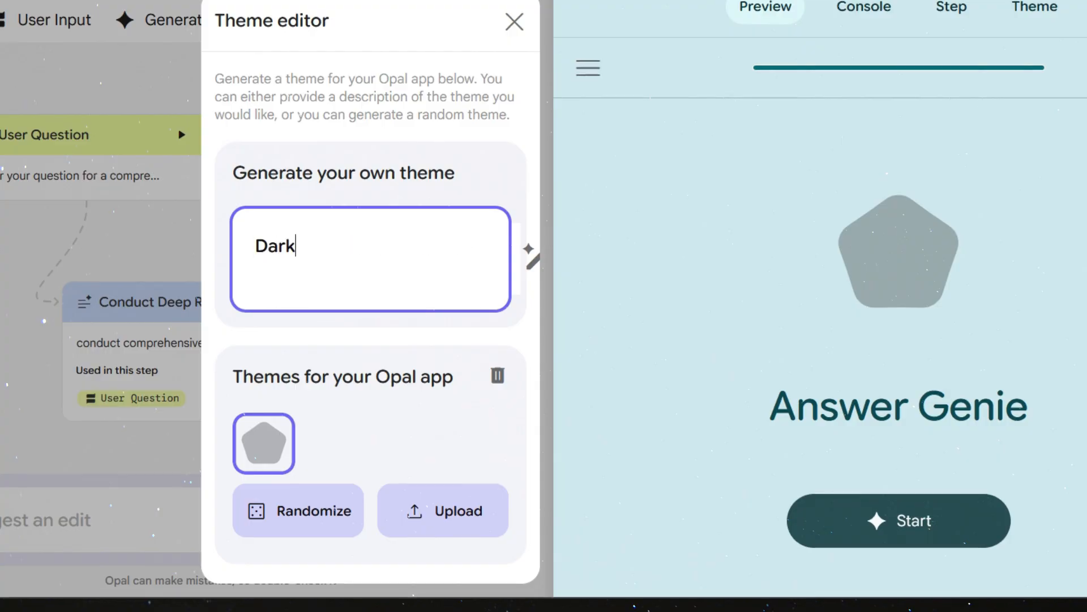
{"action": "type", "text": " neon cyberpunk: black background, magen"}
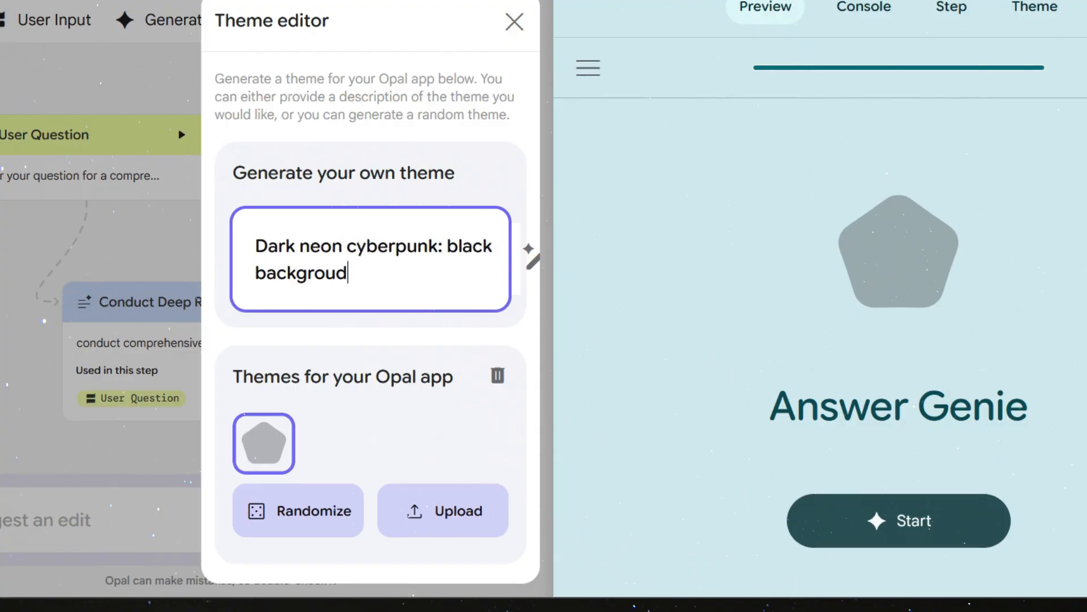
{"action": "type", "text": "ta & cyan accents, glows."}
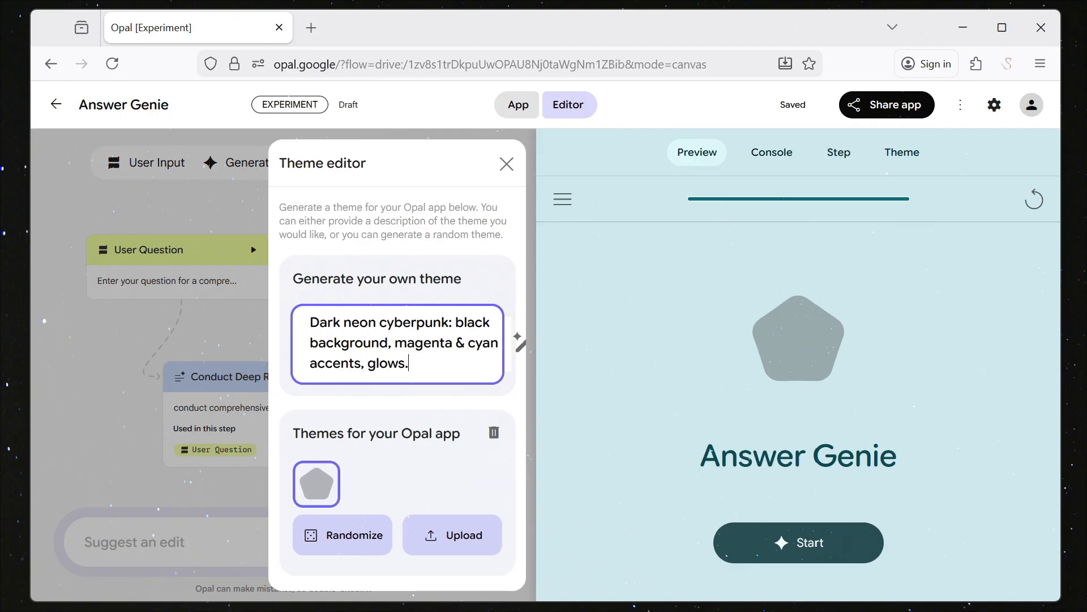
{"action": "key", "text": "Return"}
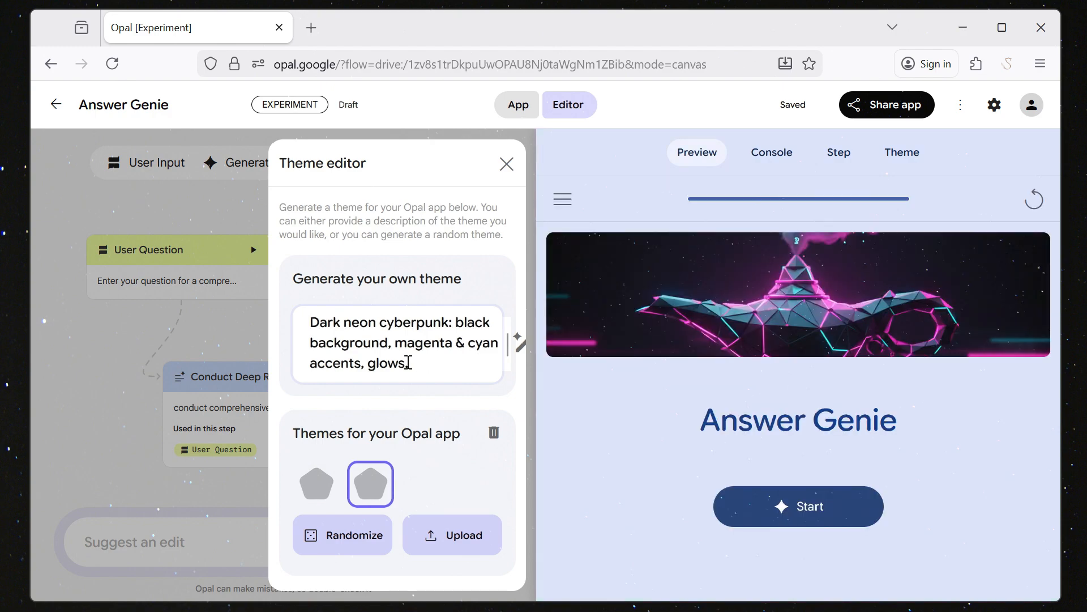
{"action": "left_click", "coordinate": [443, 358]}
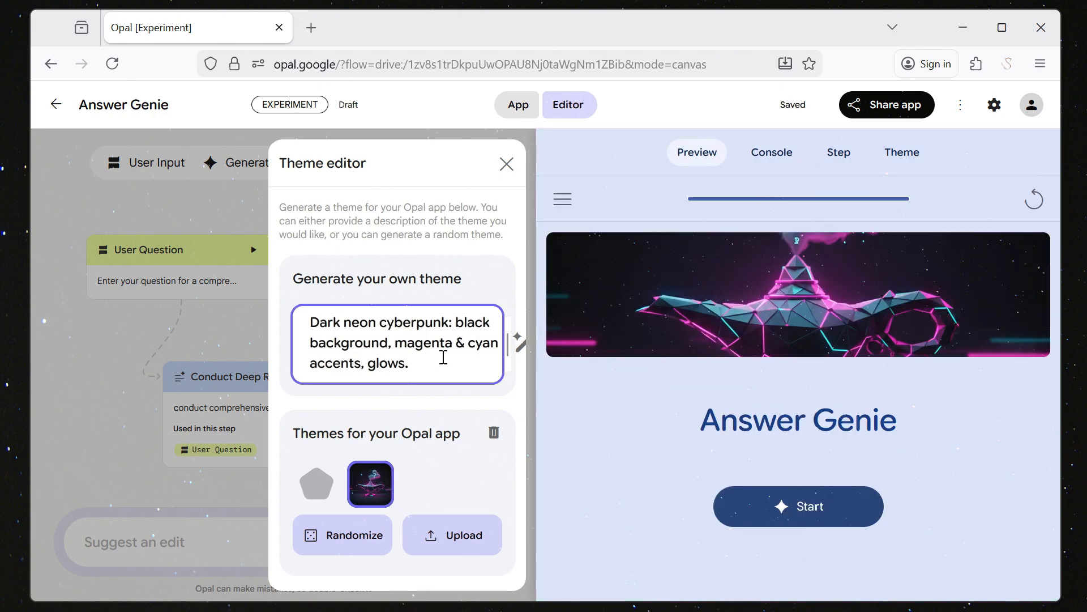
Step: Run Answer Genie in the full app view and submit the question "What is database system?"
{"action": "left_click", "coordinate": [516, 104]}
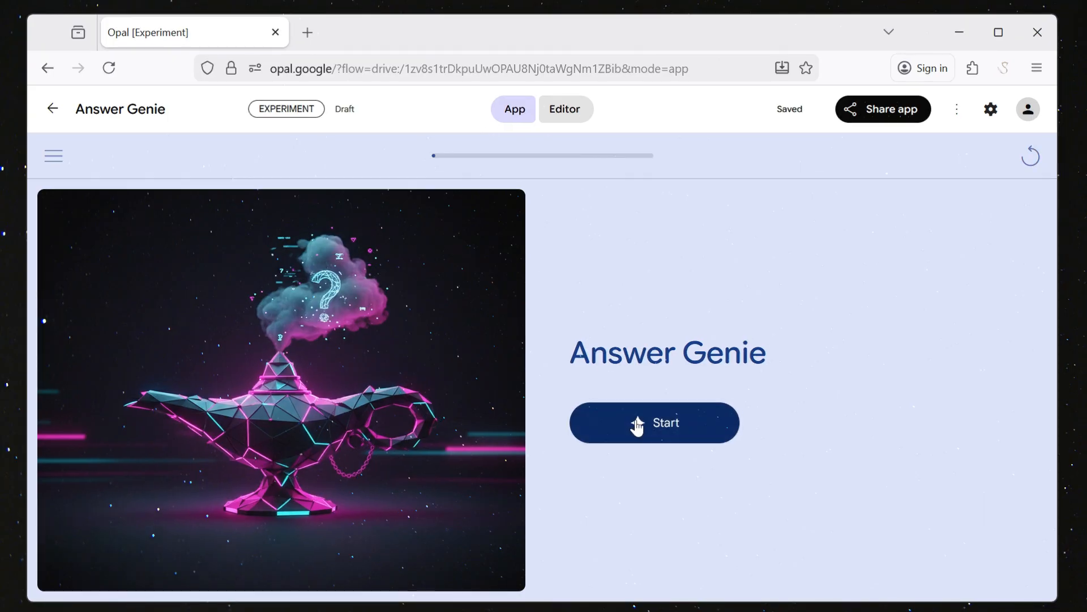
{"action": "left_click", "coordinate": [640, 420]}
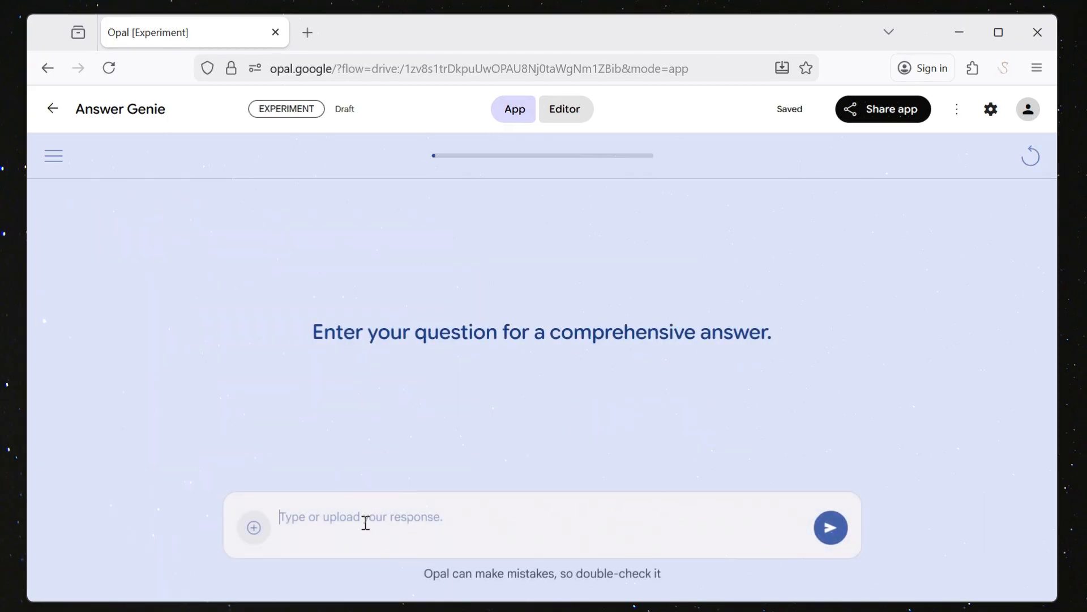
{"action": "type", "text": "What is database system?"}
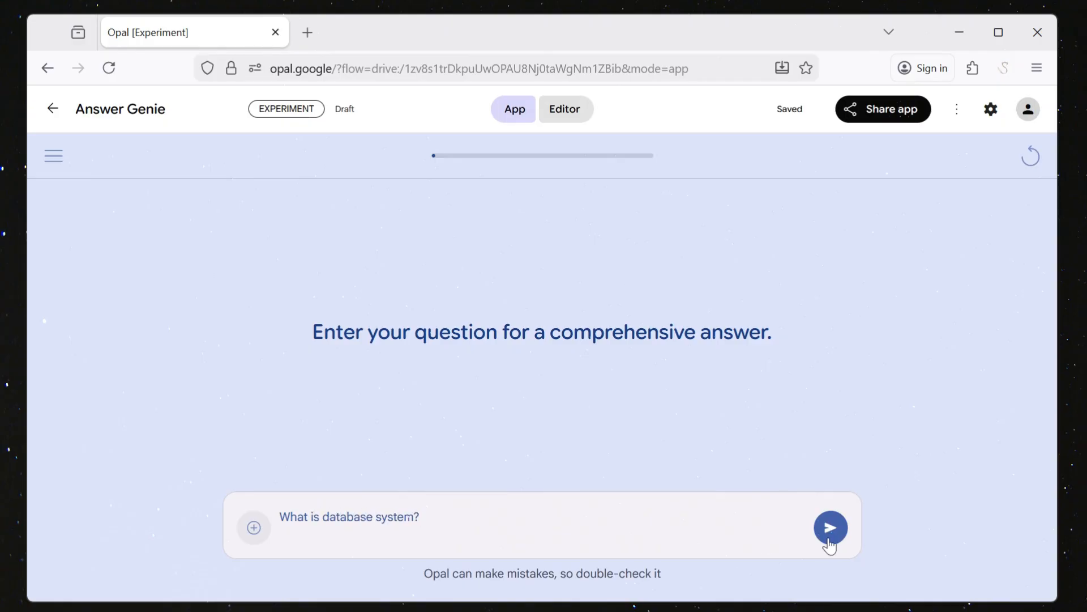
{"action": "left_click", "coordinate": [828, 538]}
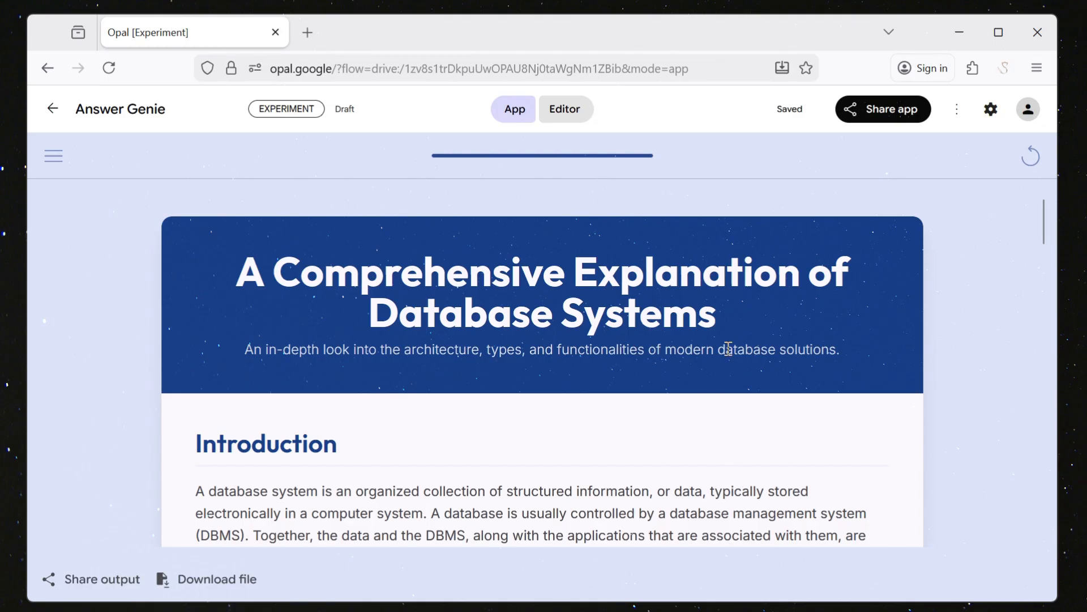
Step: Read through the generated database systems report from the introduction to the conclusion and return to its title
{"action": "scroll", "coordinate": [727, 350], "scroll_direction": "down", "scroll_amount": 3}
{"action": "scroll", "coordinate": [727, 354], "scroll_direction": "down", "scroll_amount": 8}
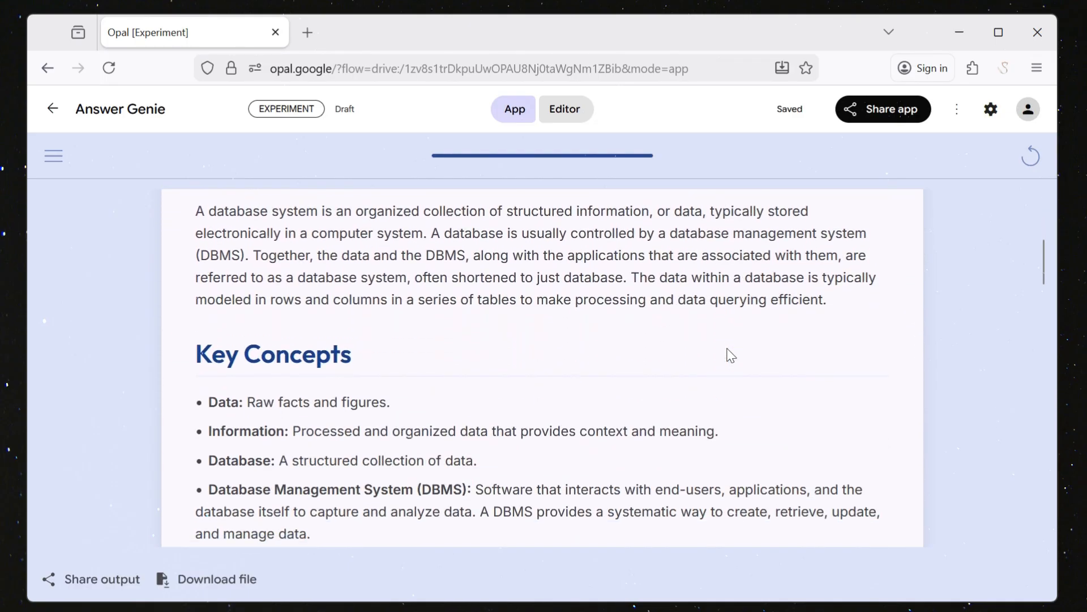
{"action": "scroll", "coordinate": [728, 350], "scroll_direction": "down", "scroll_amount": 8}
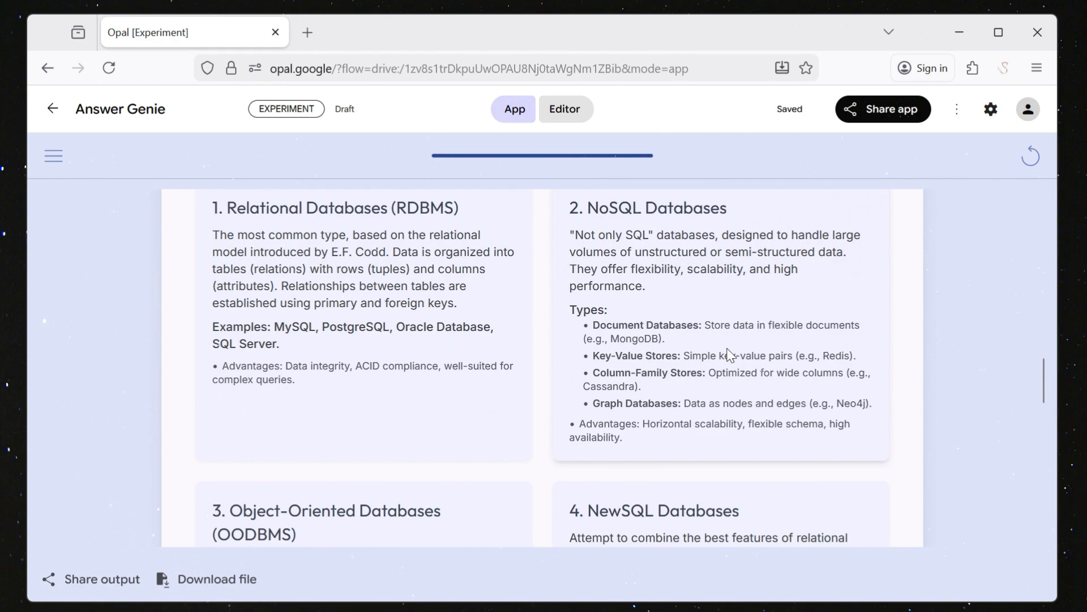
{"action": "scroll", "coordinate": [730, 355], "scroll_direction": "down", "scroll_amount": 8}
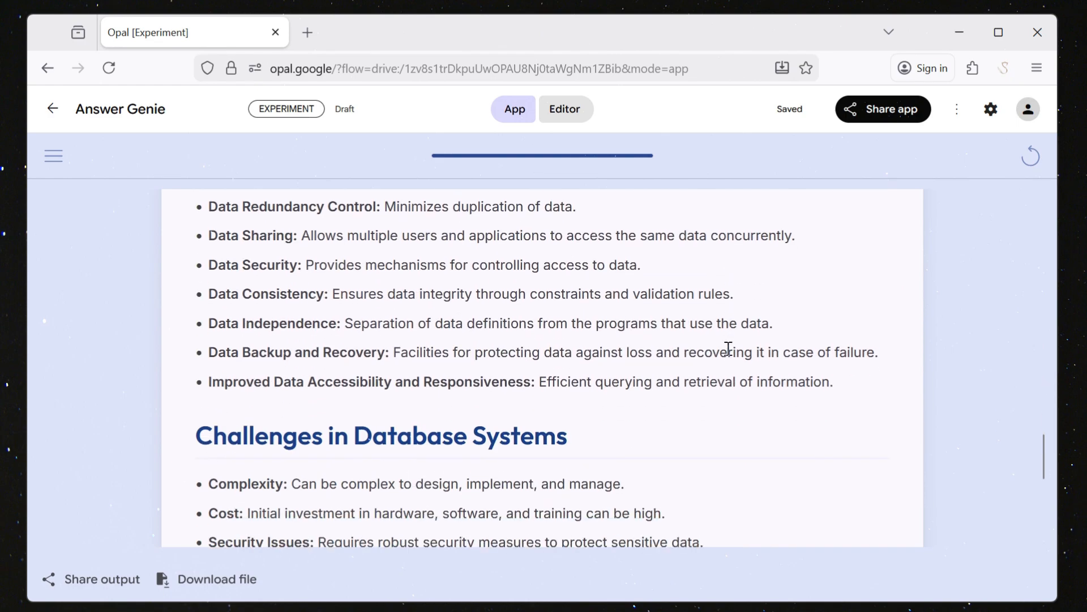
{"action": "scroll", "coordinate": [729, 348], "scroll_direction": "down", "scroll_amount": 6}
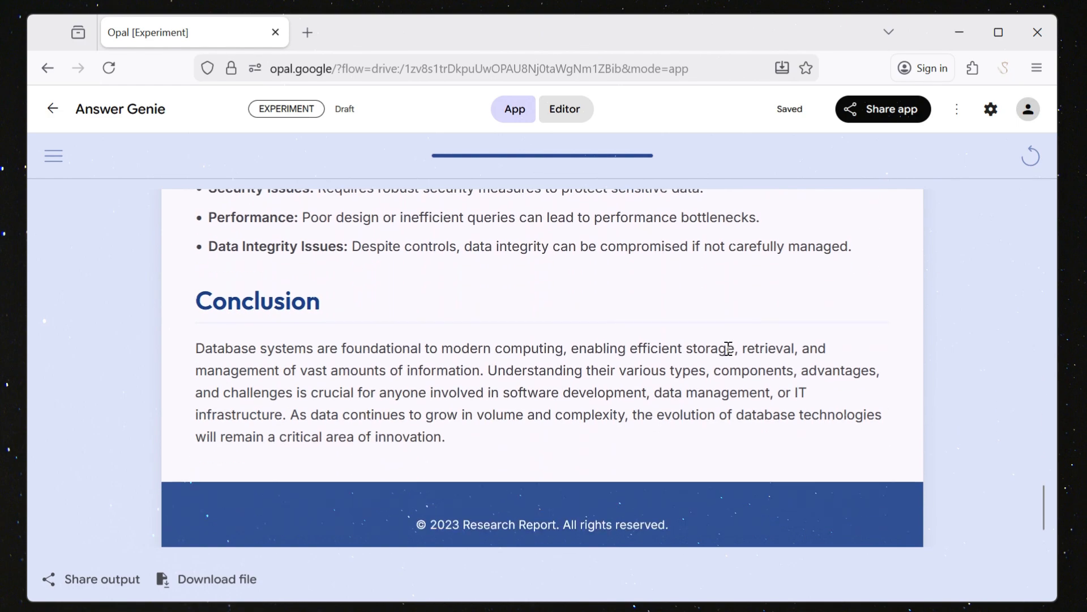
{"action": "scroll", "coordinate": [728, 347], "scroll_direction": "up", "scroll_amount": 15}
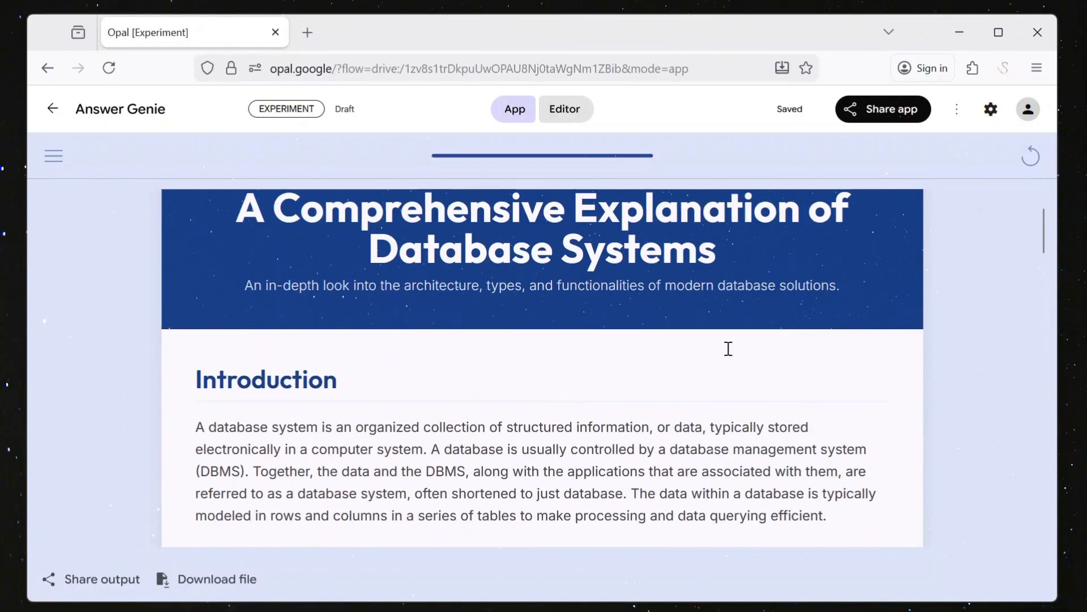
{"action": "scroll", "coordinate": [728, 348], "scroll_direction": "up", "scroll_amount": 1}
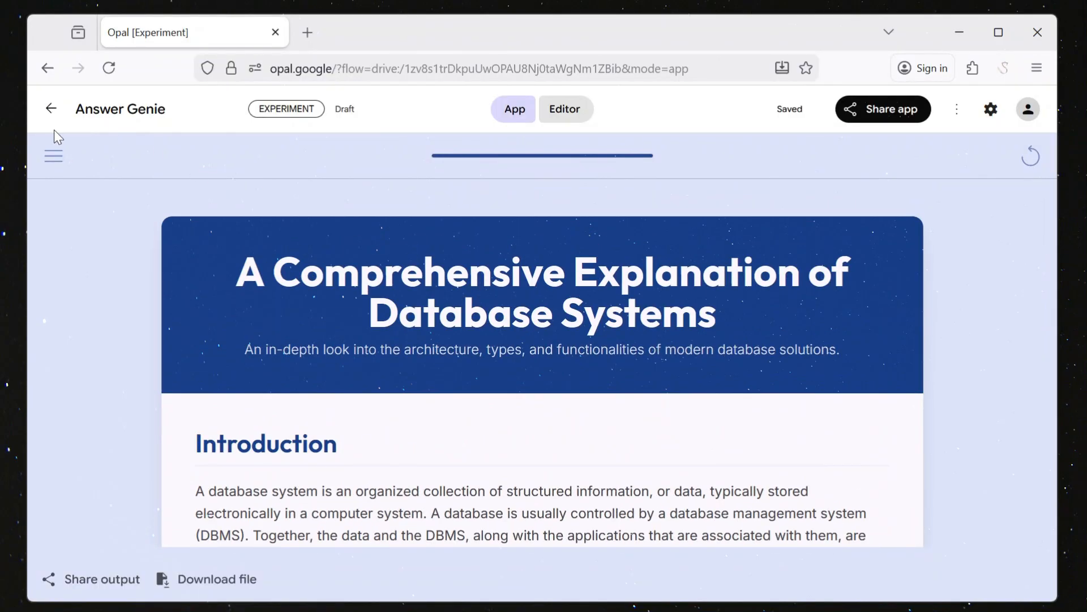
Step: Generate a new app from a prompt: an AI called Answer Genie that answers user questions clearly and concisely, provides optional source, and avoids harmful or unsafe advice
{"action": "left_click", "coordinate": [51, 109]}
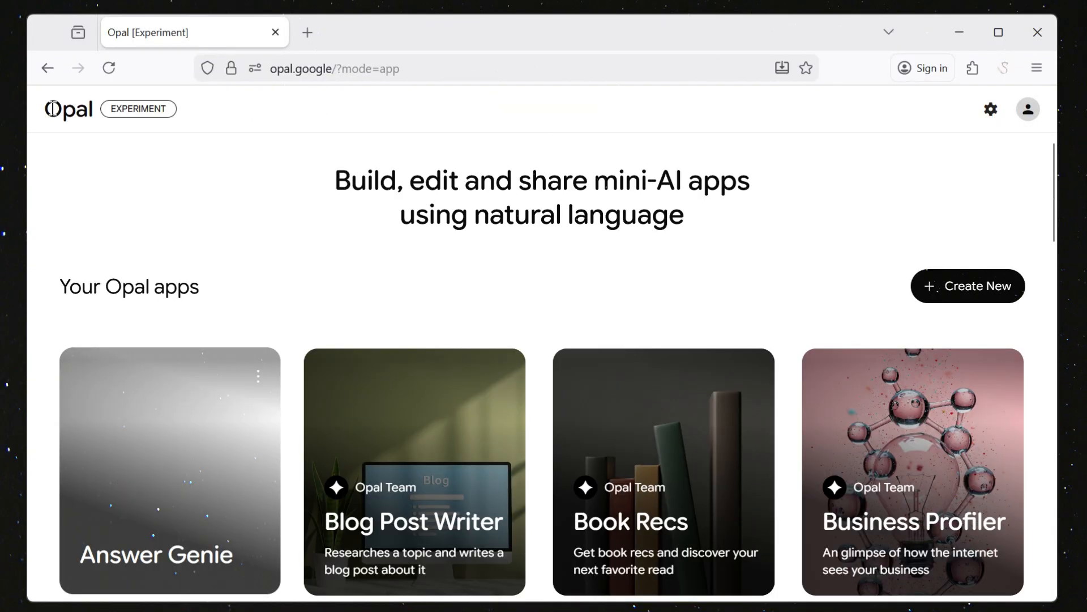
{"action": "left_click", "coordinate": [946, 286]}
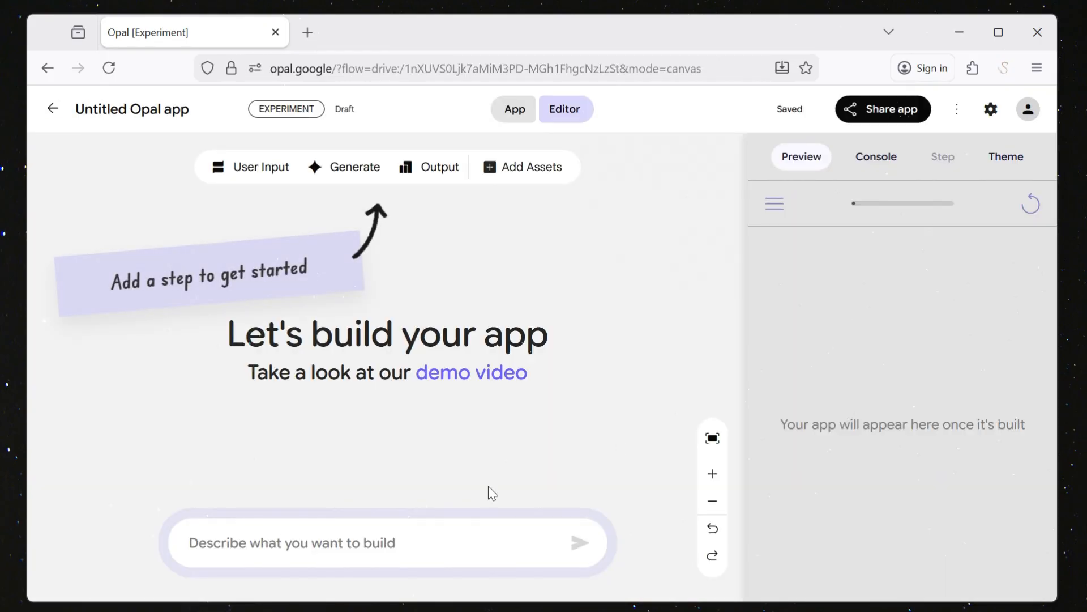
{"action": "left_click", "coordinate": [288, 537]}
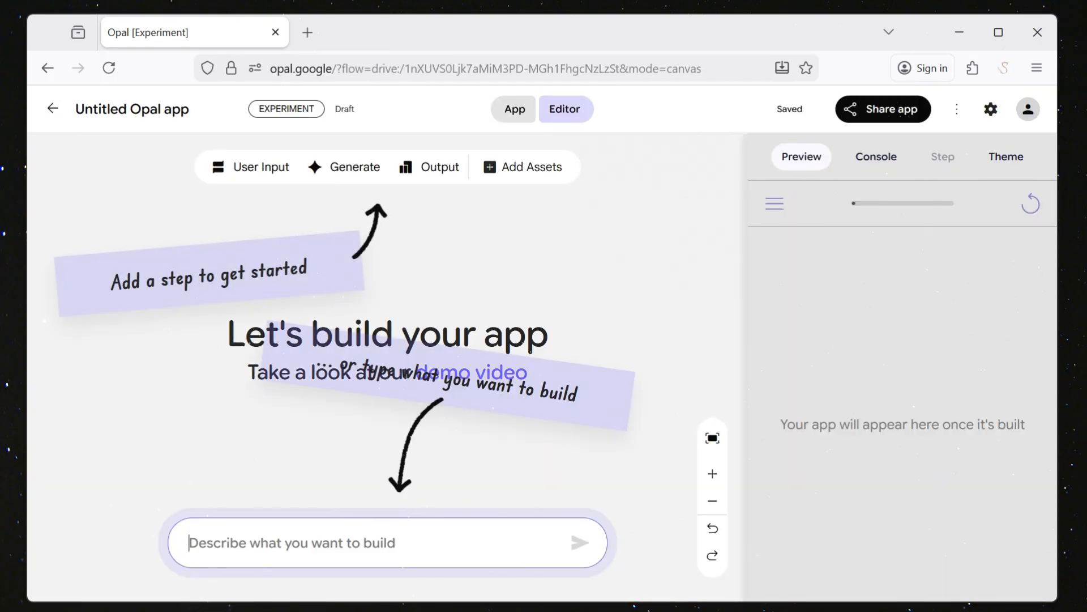
{"action": "type", "text": "Create "}
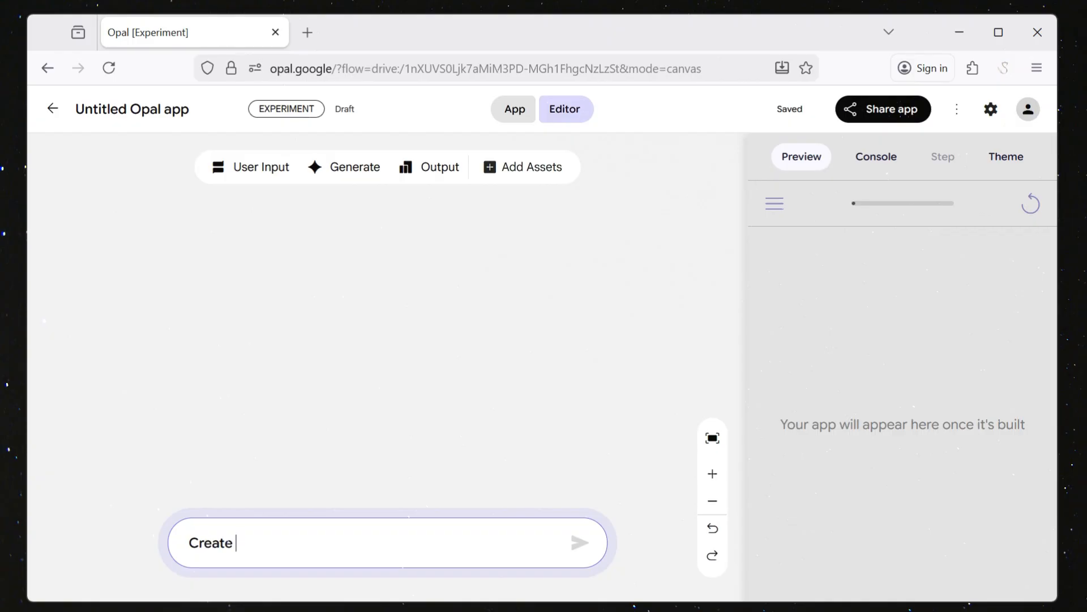
{"action": "type", "text": "an AI called Answer Genie th"}
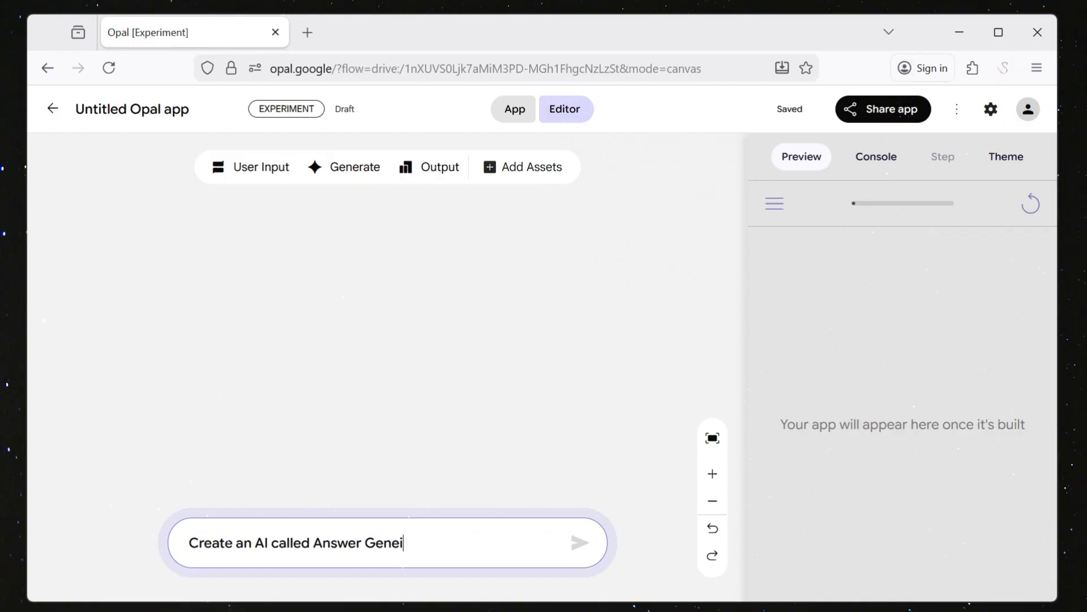
{"action": "type", "text": "at answers user questions clearly a"}
{"action": "type", "text": "nd conci"}
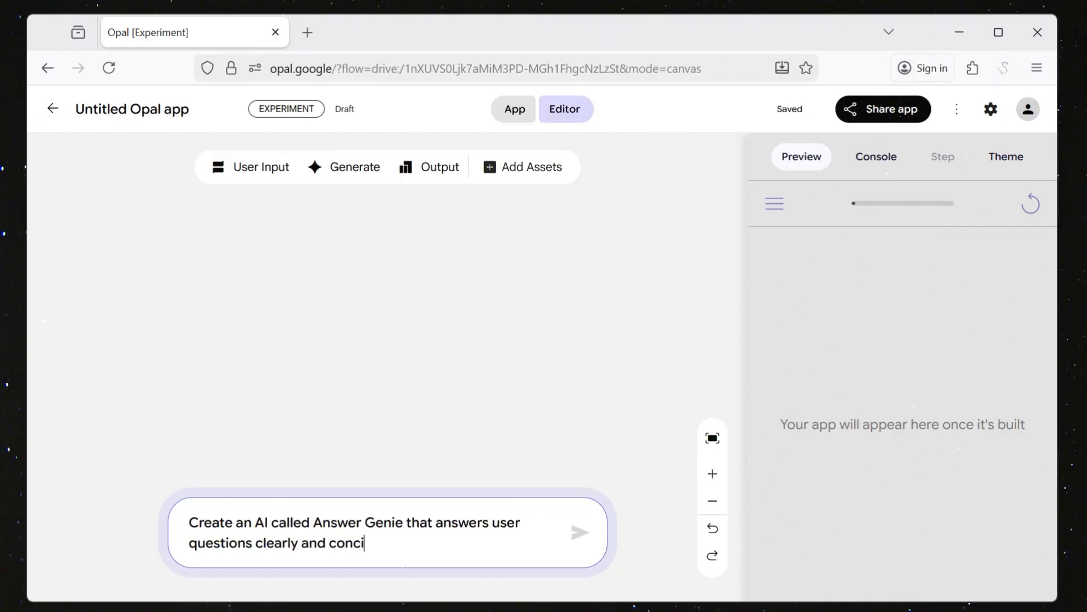
{"action": "type", "text": "sely, provides optional source"}
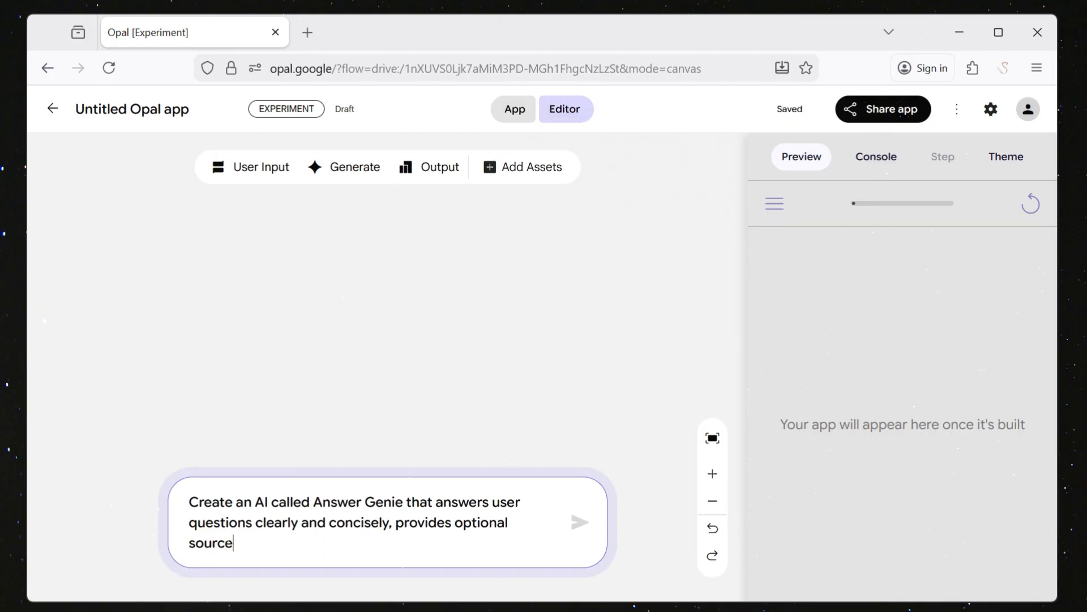
{"action": "type", "text": ", and avoids giving harmful or unsafe advice"}
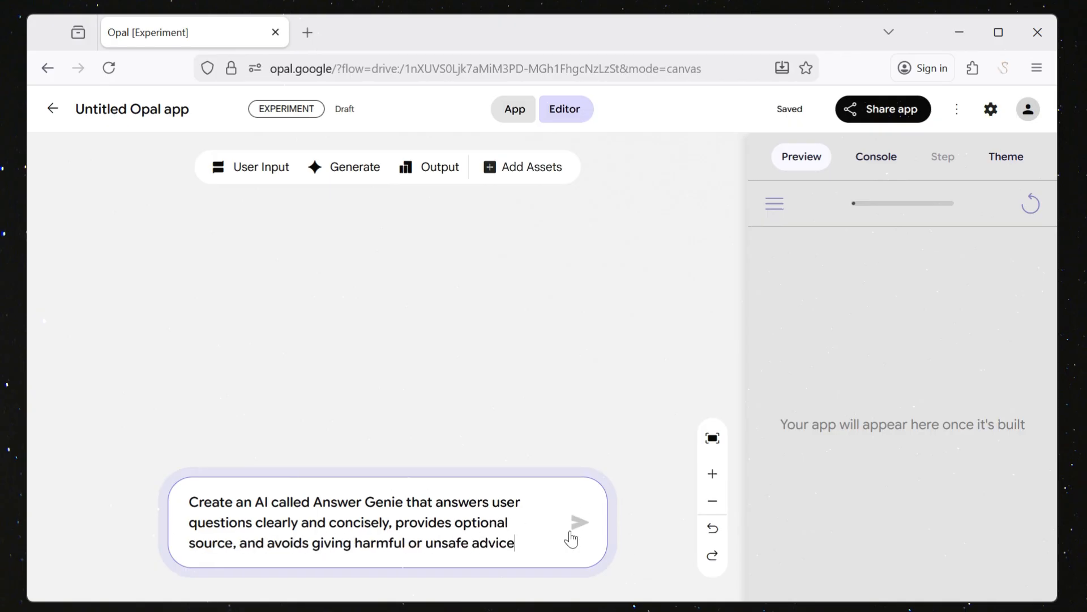
{"action": "left_click", "coordinate": [577, 525]}
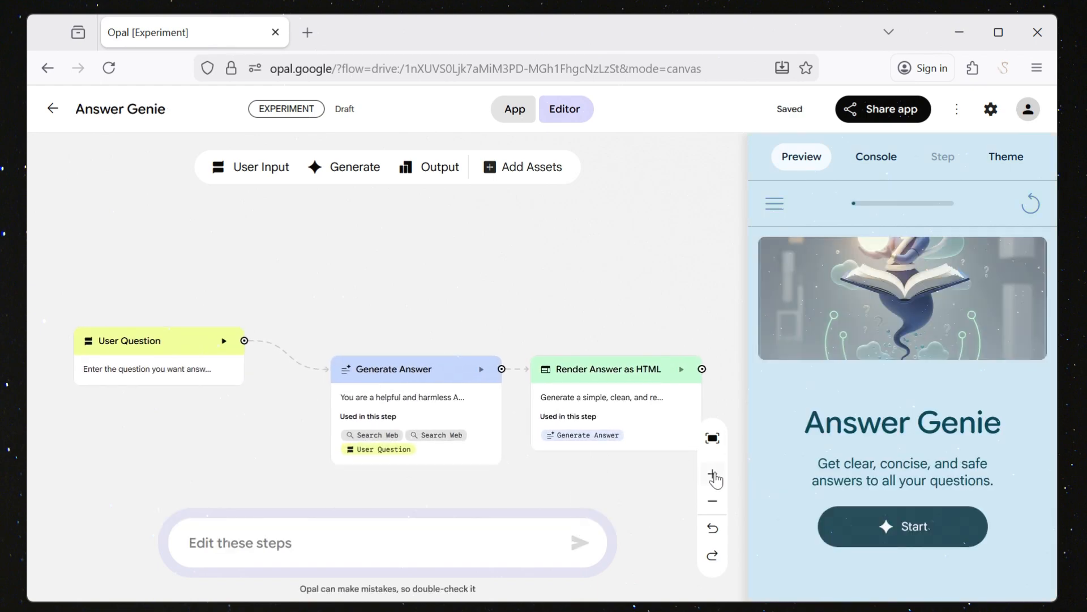
Step: View the new Answer Genie as a full app, publish it and copy its share link
{"action": "left_click", "coordinate": [528, 108]}
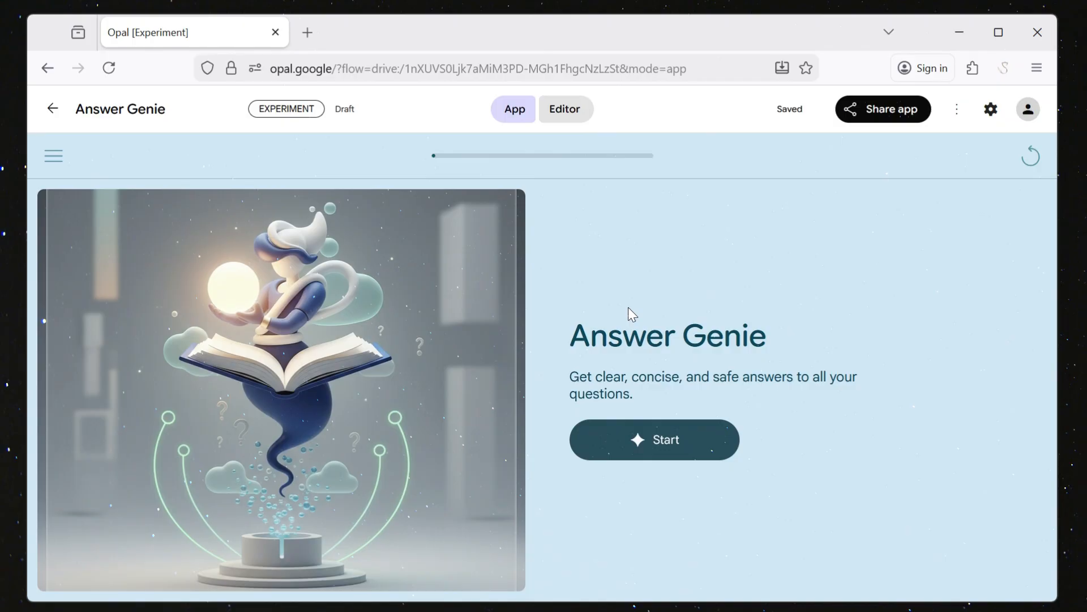
{"action": "left_click", "coordinate": [887, 113]}
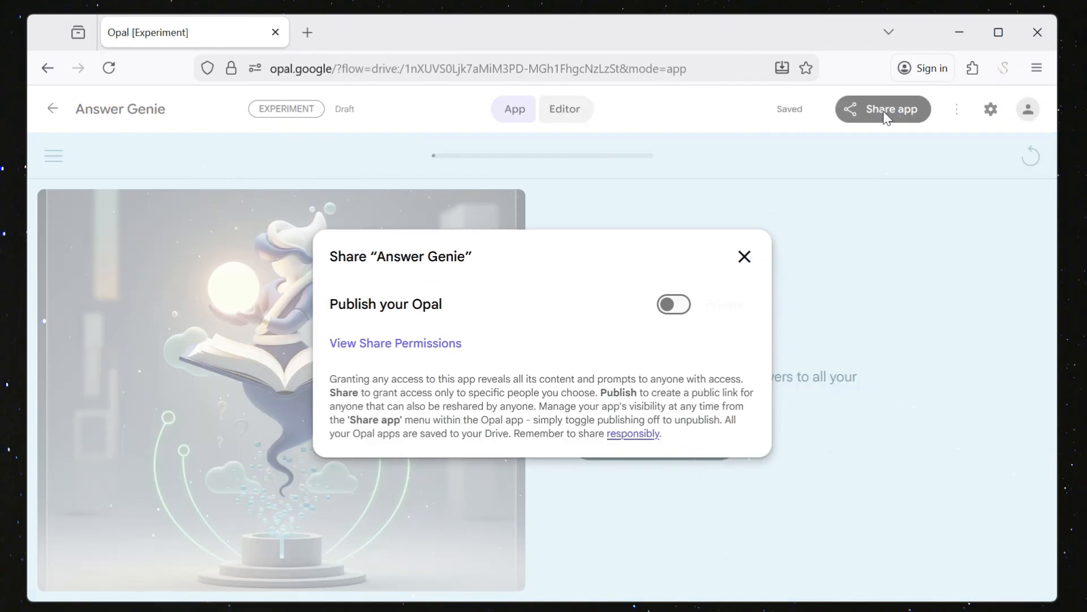
{"action": "left_click", "coordinate": [672, 309]}
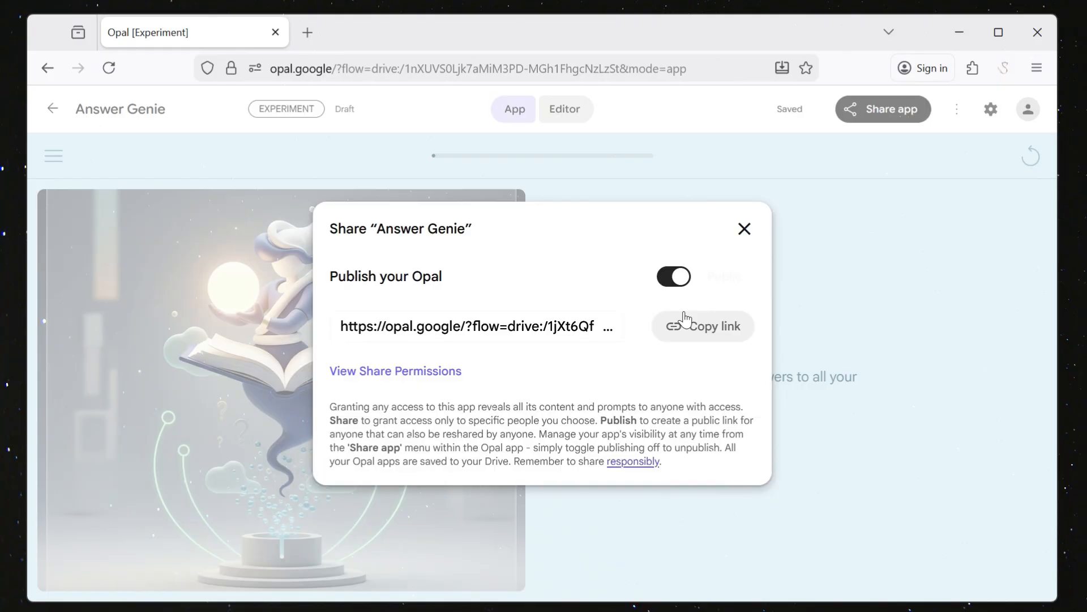
{"action": "left_click", "coordinate": [700, 334]}
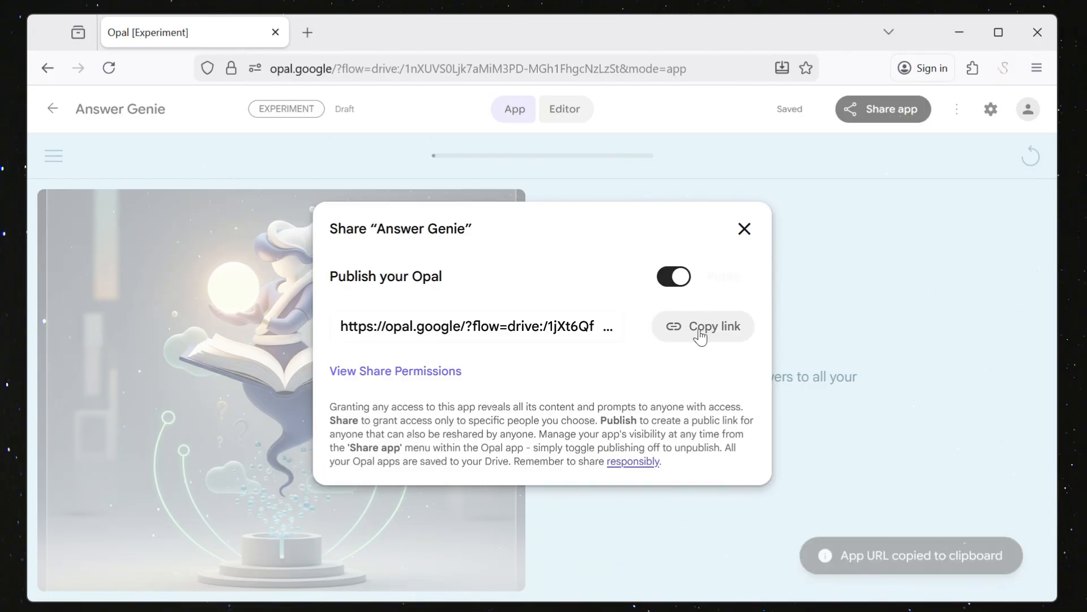
{"action": "left_click", "coordinate": [698, 335]}
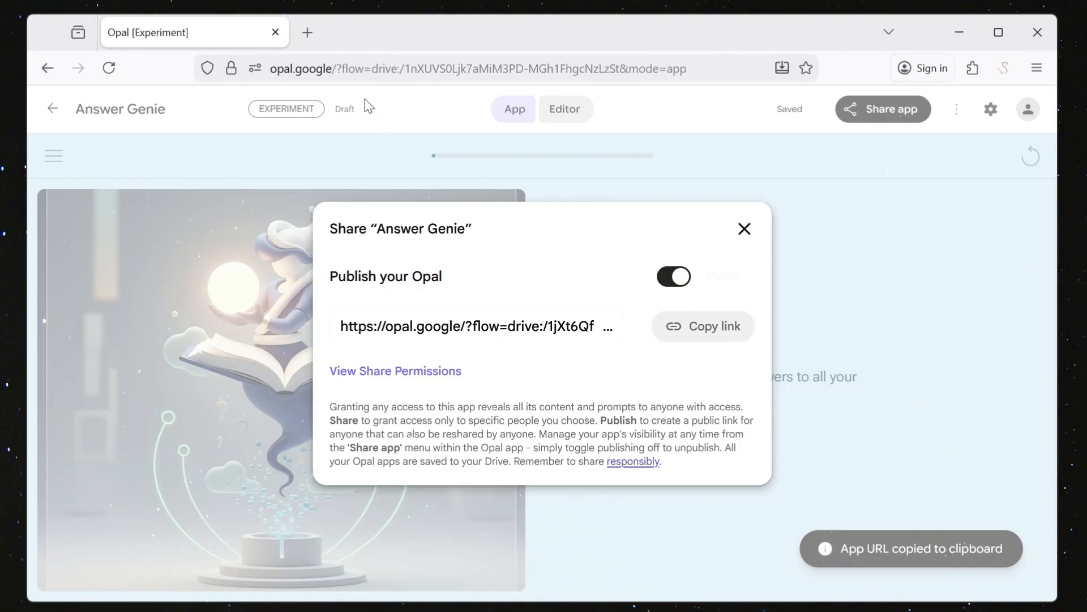
{"action": "left_click", "coordinate": [745, 229]}
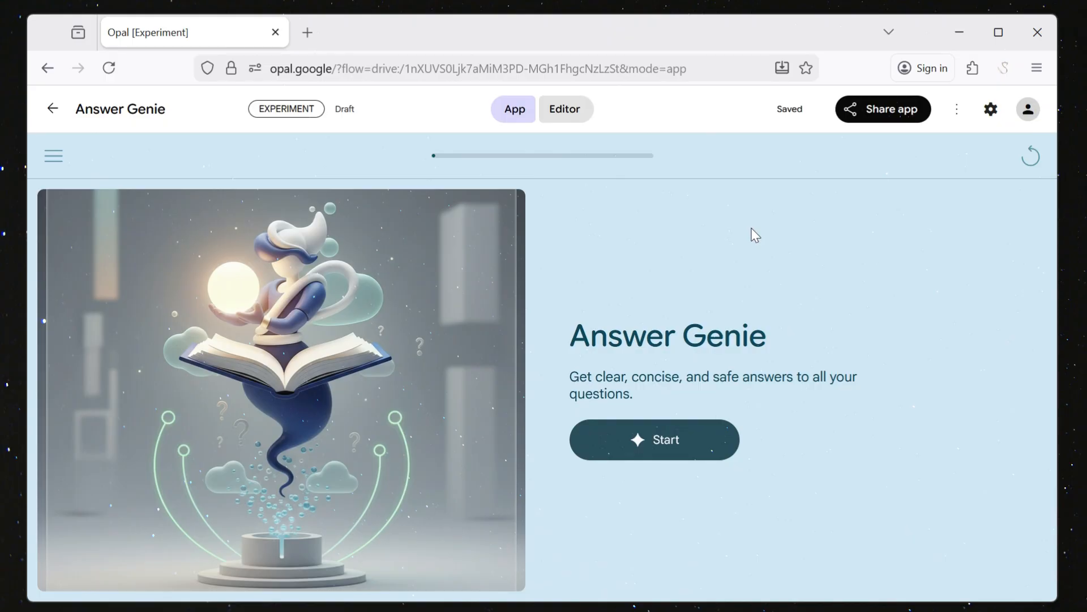